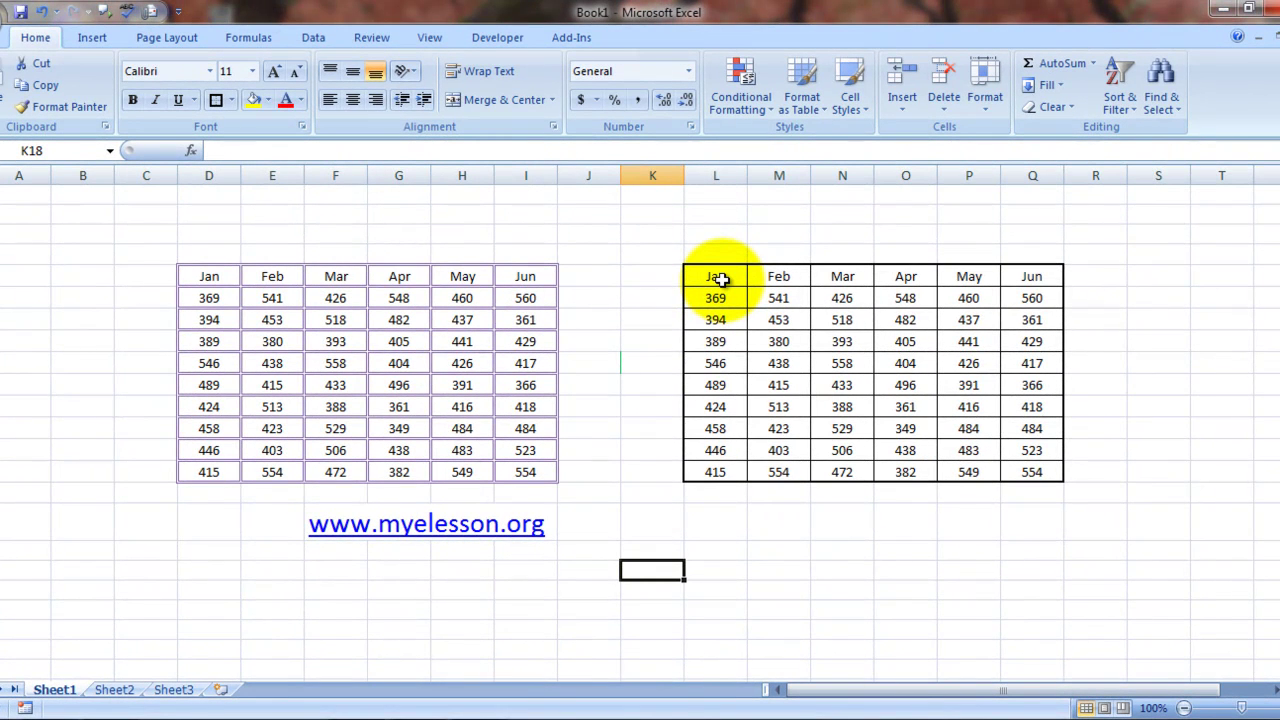
# Step: Select the right-hand table L12:Q21 and apply No Border to remove all its borders
pyautogui.press('Up')
pyautogui.press('Up')
pyautogui.press('Up')
pyautogui.press('Up')
pyautogui.press('Up')
pyautogui.press('Up')
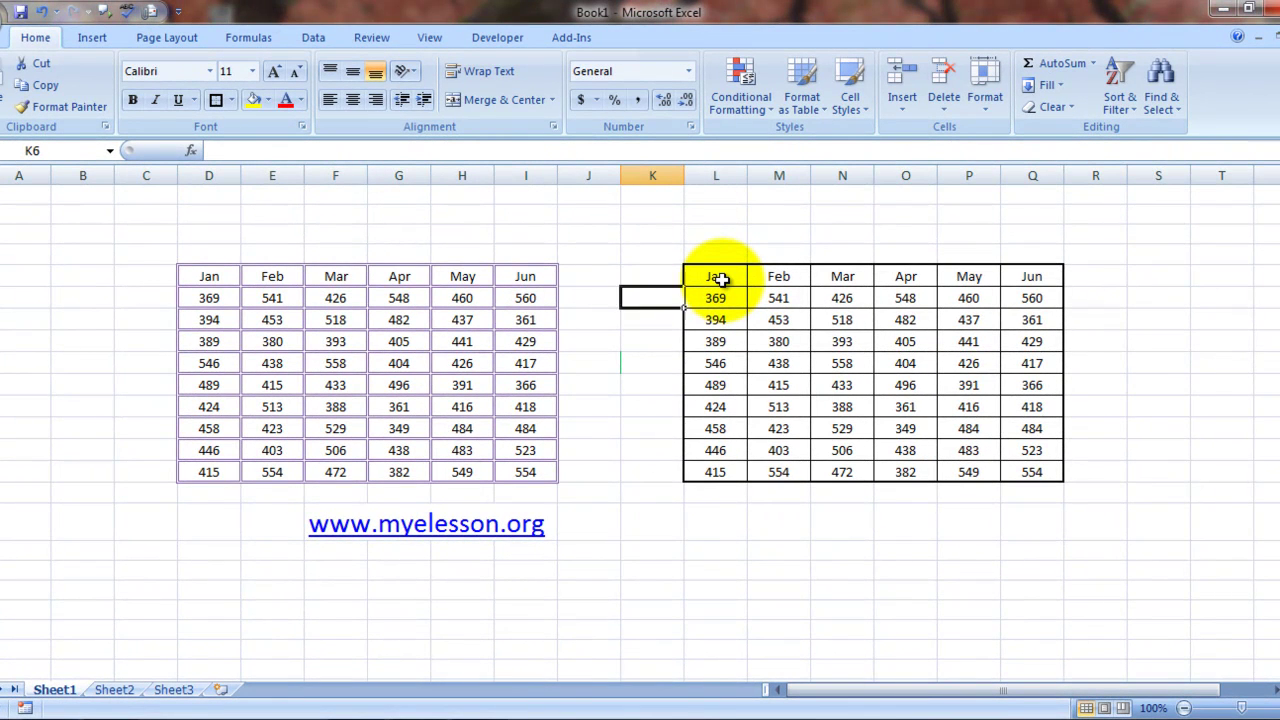
pyautogui.press('Right')
pyautogui.hotkey('shift', 'Right')
pyautogui.hotkey('shift', 'Right')
pyautogui.hotkey('shift', 'Right')
pyautogui.hotkey('shift', 'Right')
pyautogui.hotkey('shift', 'Right')
pyautogui.hotkey('shift', 'Down')
pyautogui.hotkey('shift', 'Down')
pyautogui.hotkey('shift', 'Down')
pyautogui.hotkey('shift', 'Down')
pyautogui.hotkey('shift', 'Down')
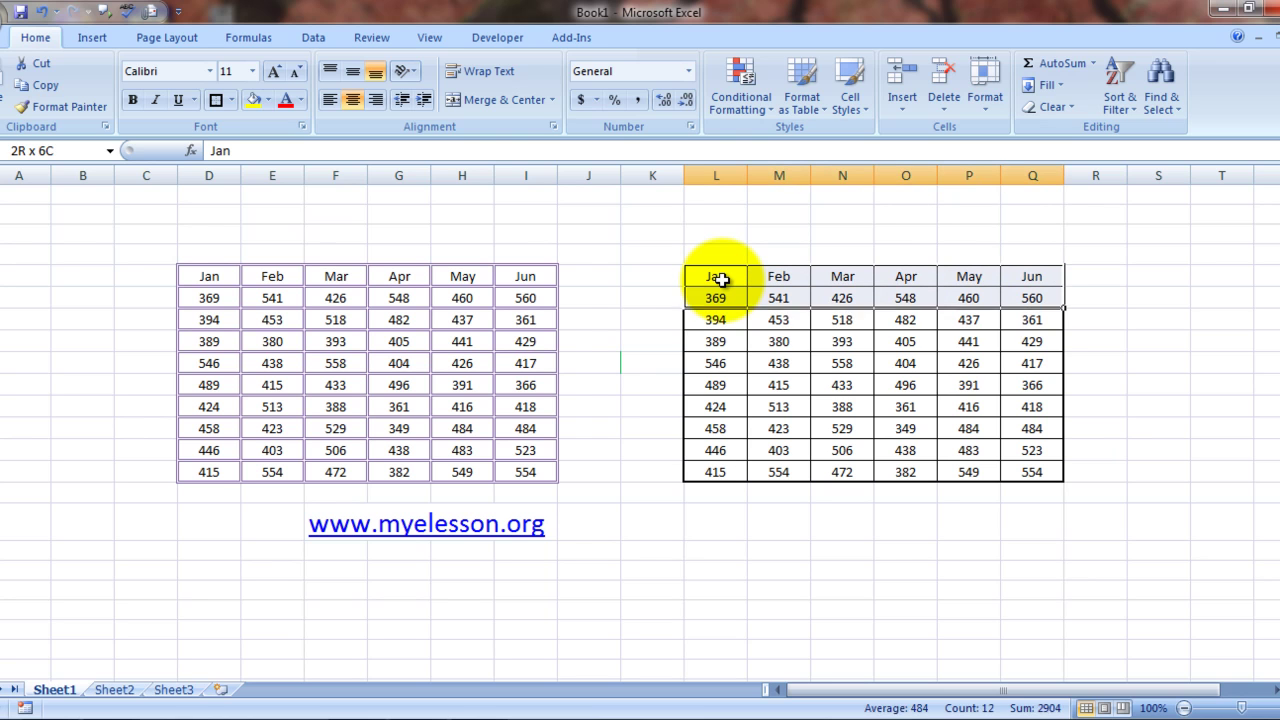
pyautogui.hotkey('shift', 'Down')
pyautogui.hotkey('shift', 'Down')
pyautogui.hotkey('shift', 'Down')
pyautogui.hotkey('shift', 'Down')
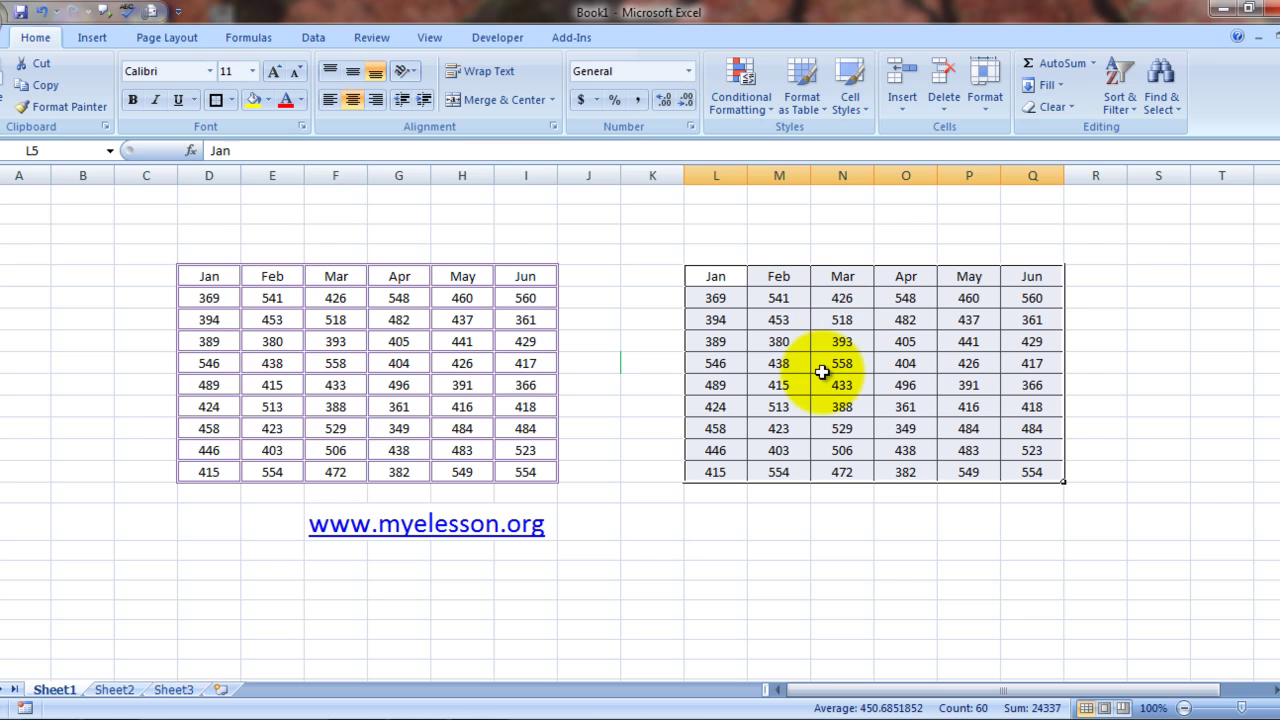
pyautogui.click(233, 101)
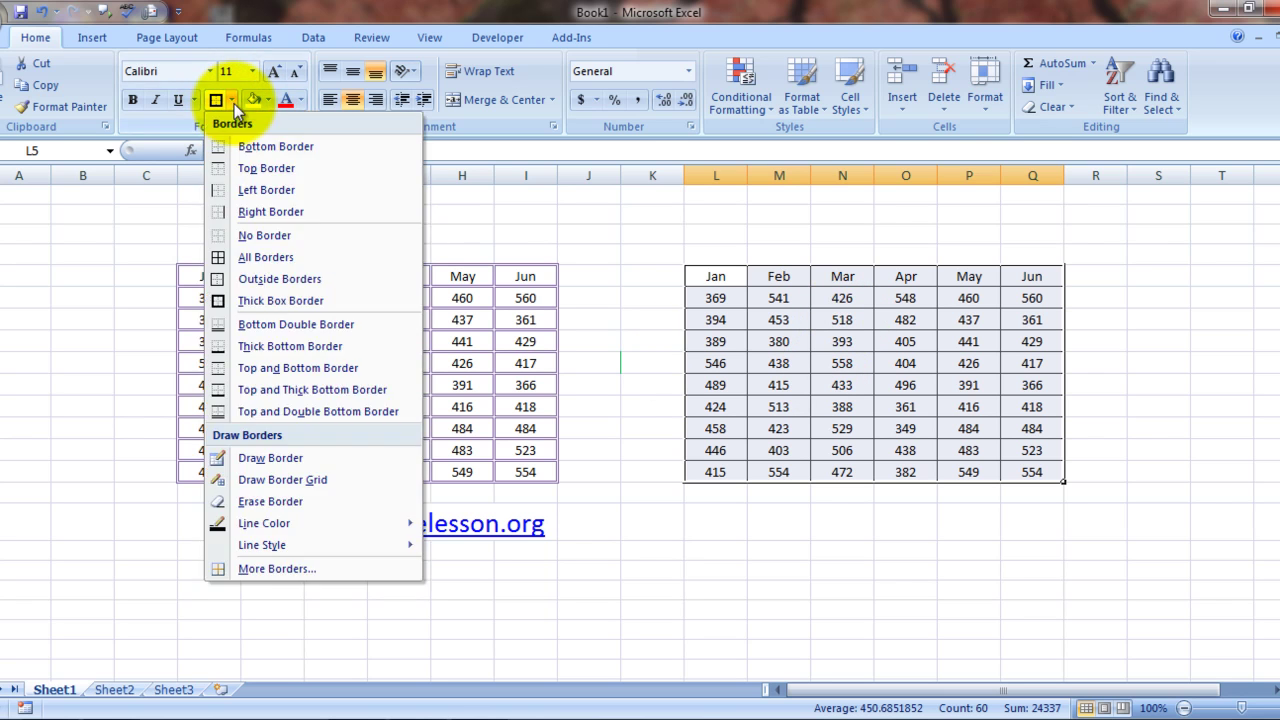
pyautogui.click(264, 237)
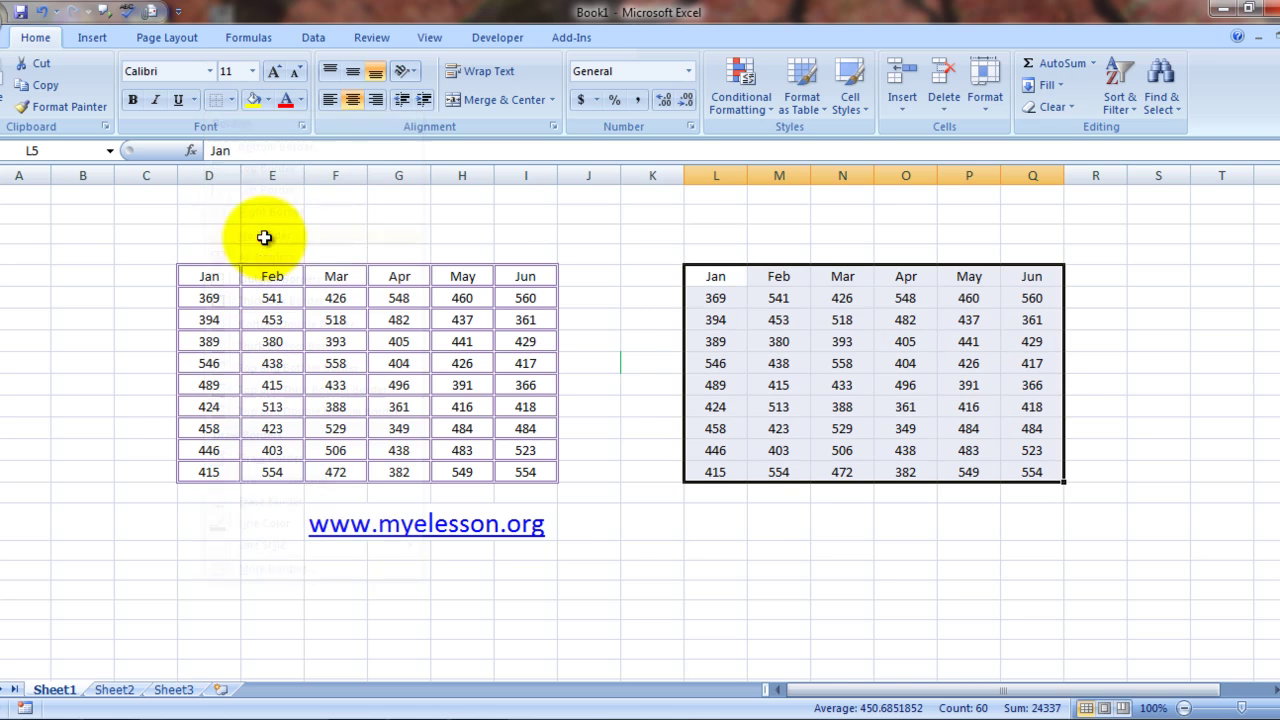
# Step: Select the whole right-hand table with Ctrl+A and give it a Left Border only
pyautogui.click(840, 546)
pyautogui.click(793, 364)
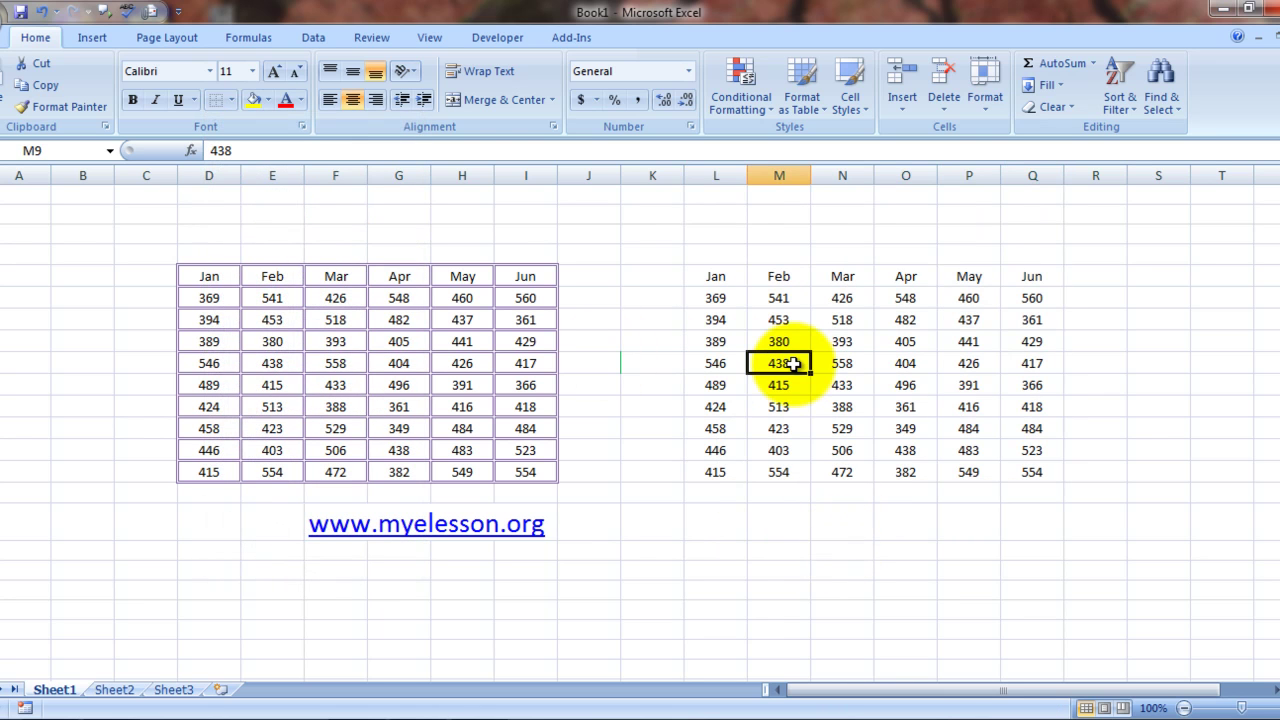
pyautogui.hotkey('ctrl', 'a')
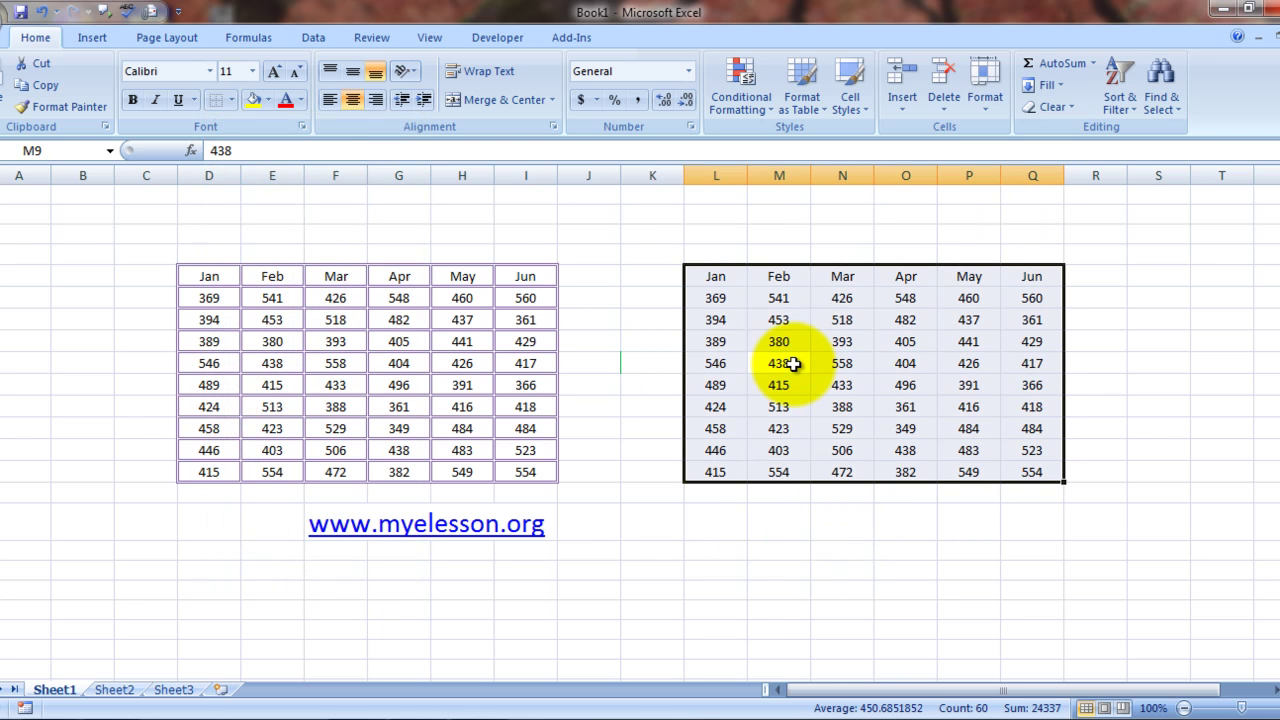
pyautogui.click(232, 99)
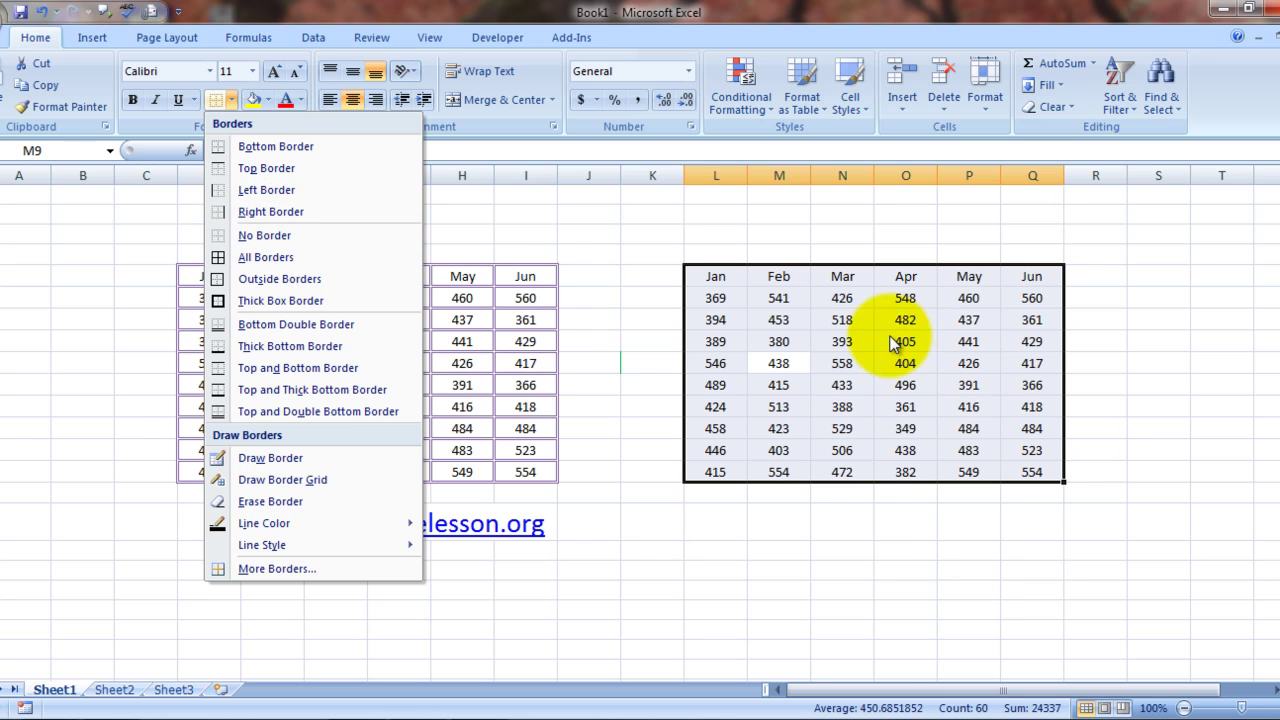
pyautogui.click(255, 190)
pyautogui.click(690, 568)
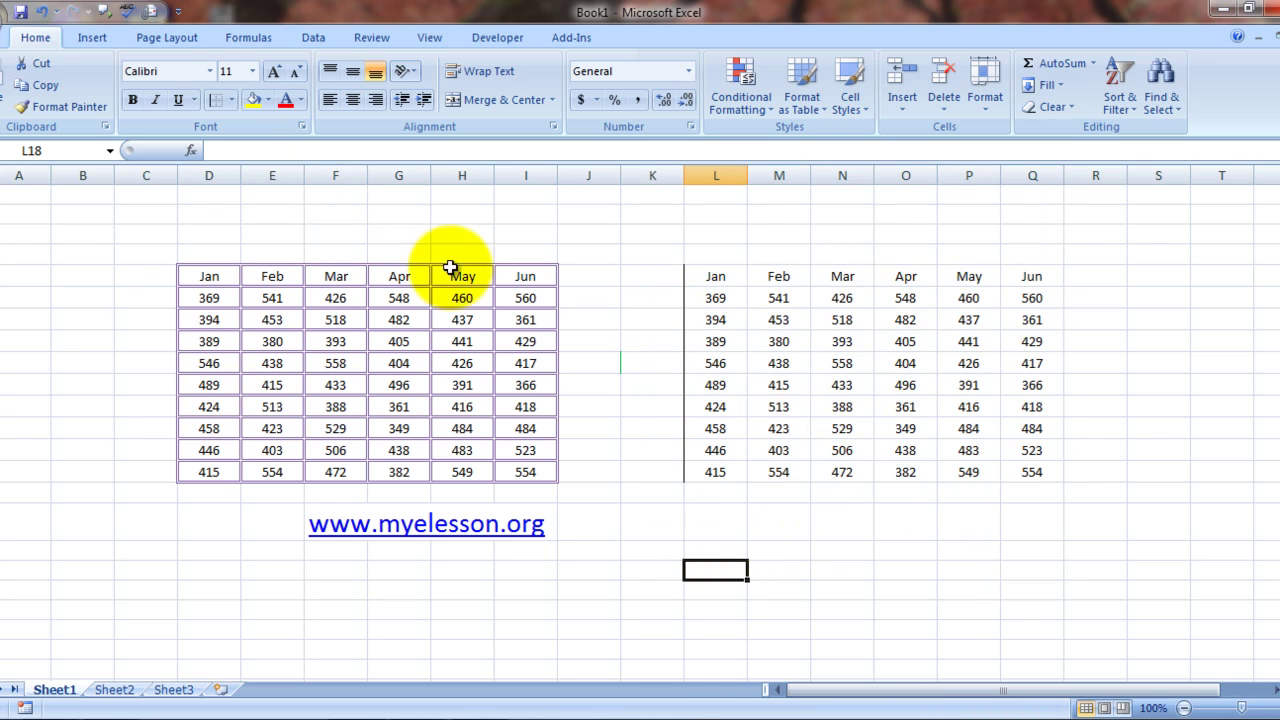
# Step: Select the whole right-hand table and apply All Borders to every cell
pyautogui.click(786, 412)
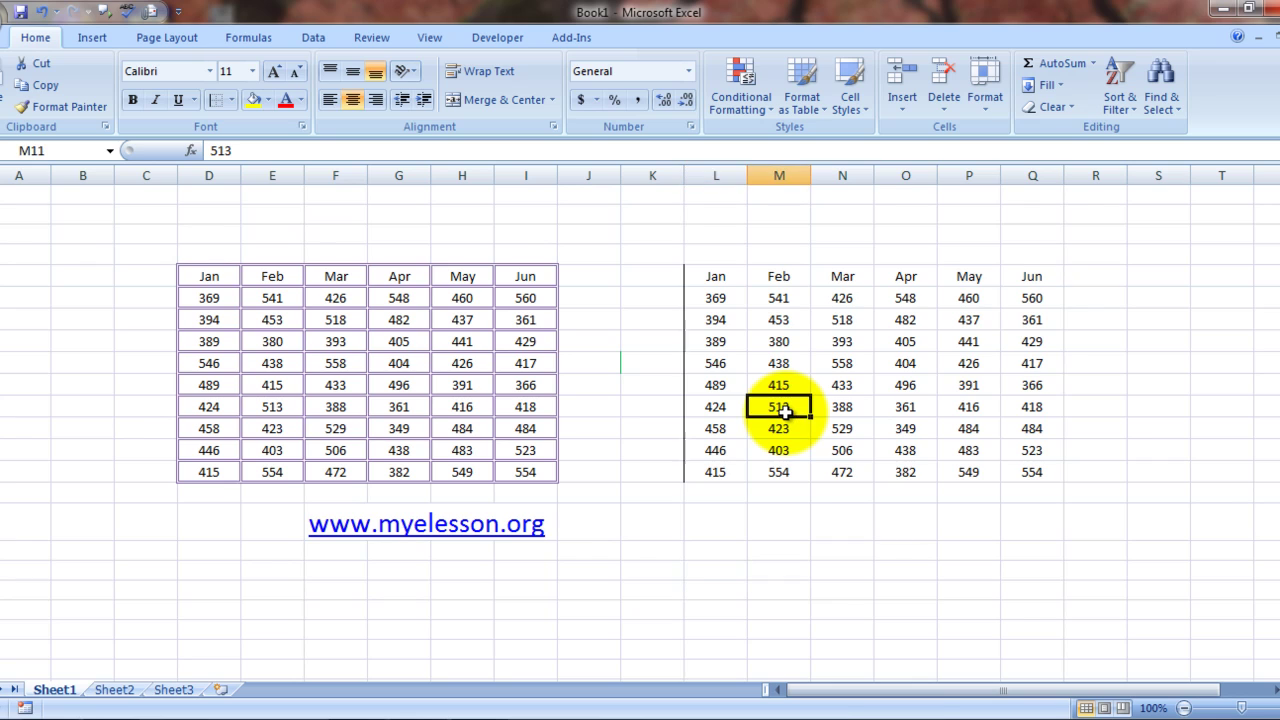
pyautogui.hotkey('ctrl', 'a')
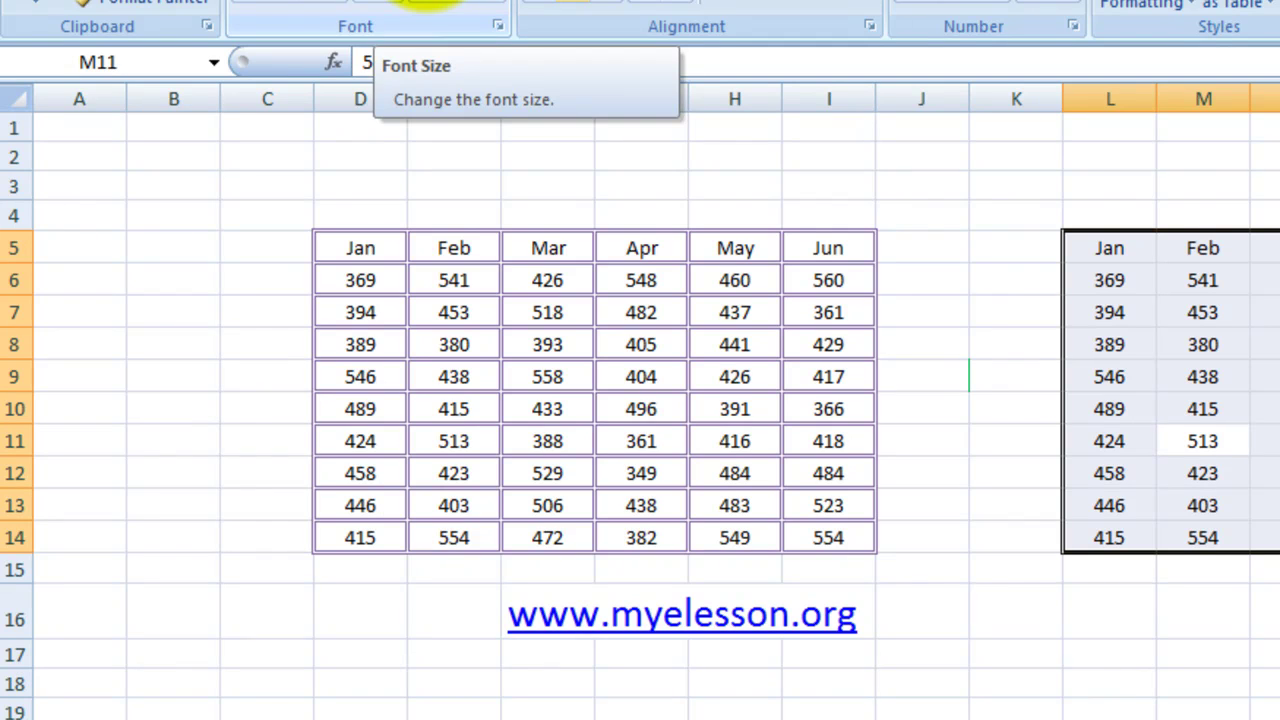
pyautogui.click(400, 3)
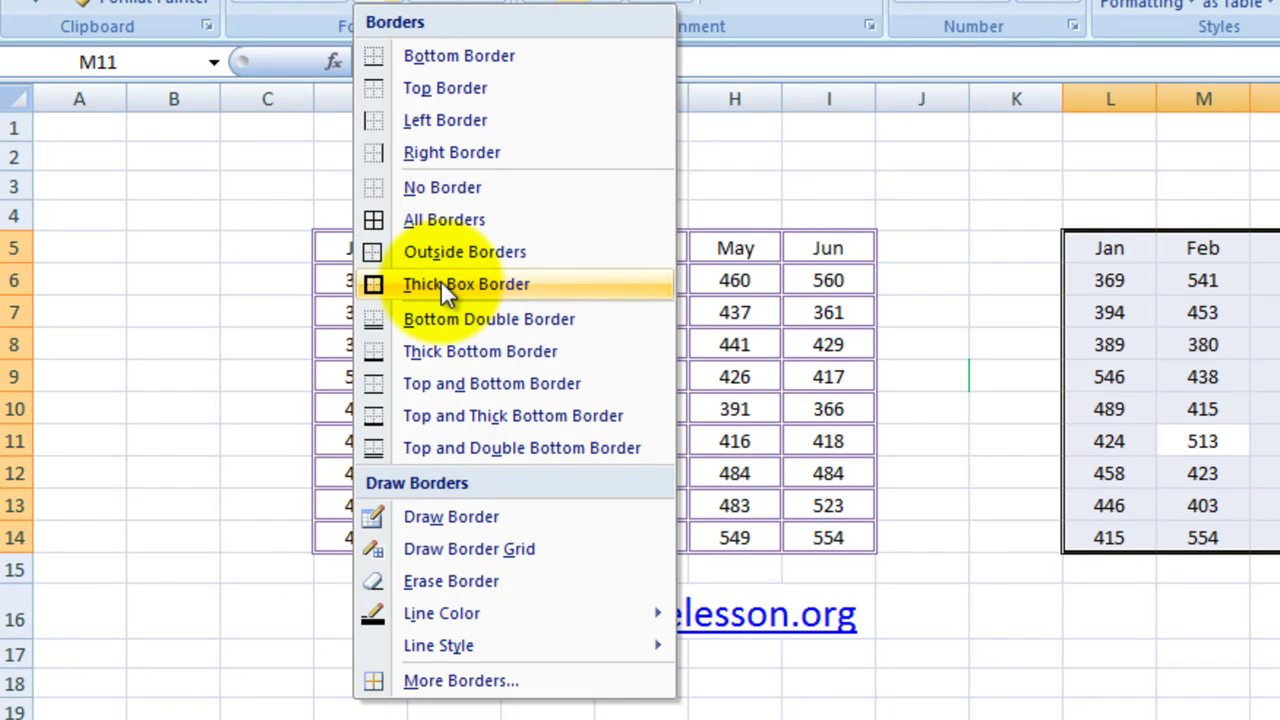
pyautogui.click(442, 220)
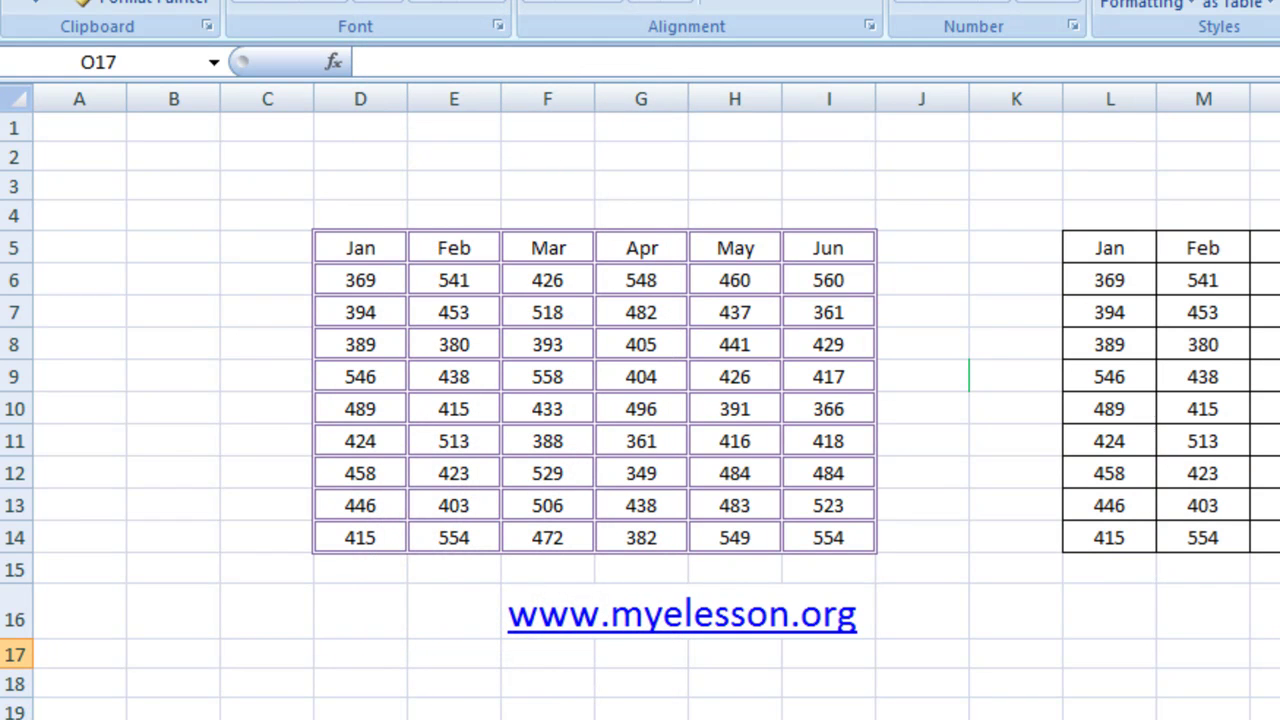
# Step: Apply a Thick Box Border around the whole right-hand table
pyautogui.click(1276, 344)
pyautogui.hotkey('ctrl', 'a')
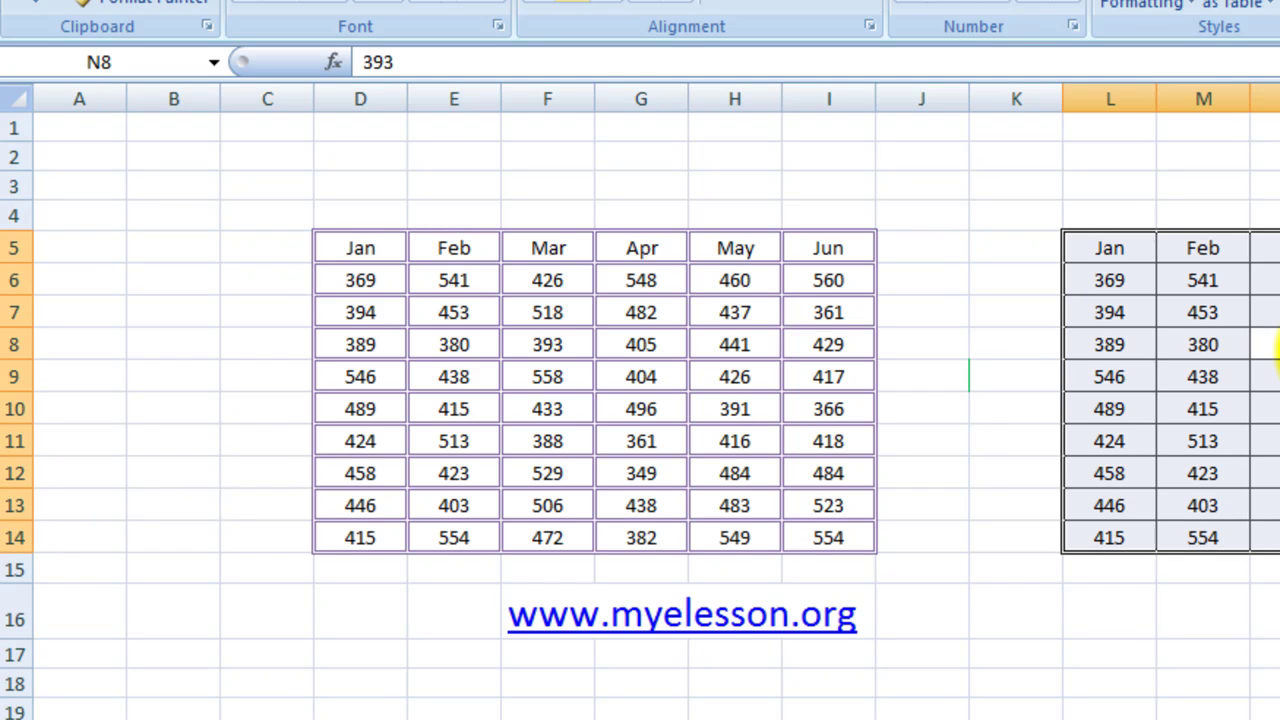
pyautogui.click(403, 5)
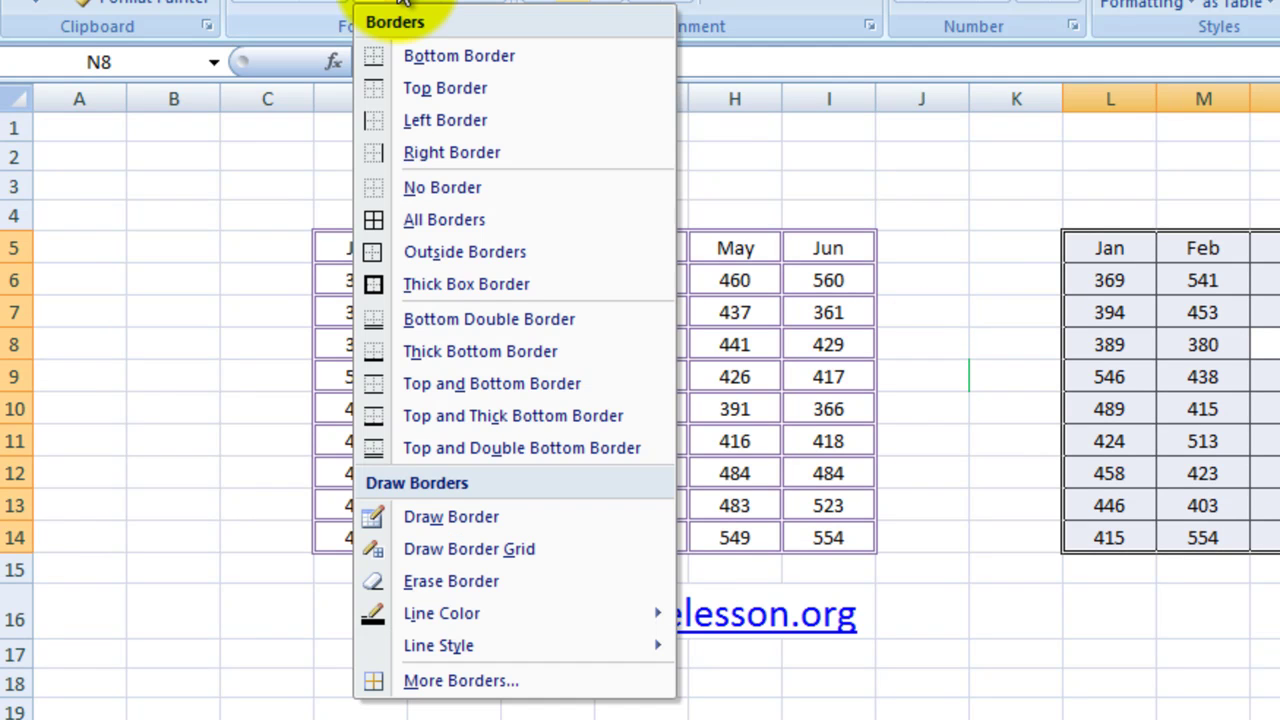
pyautogui.click(425, 276)
pyautogui.click(1129, 620)
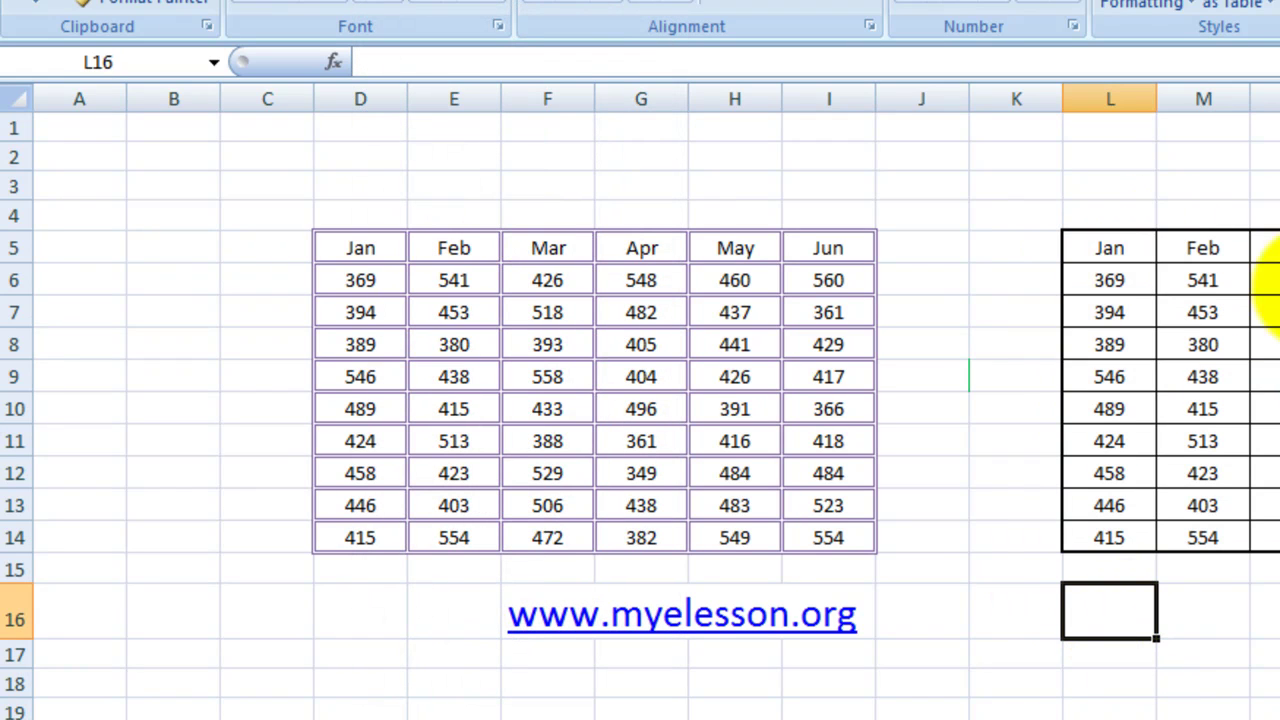
# Step: Reselect the table and apply another border option, leaving only its outer border
pyautogui.click(1108, 372)
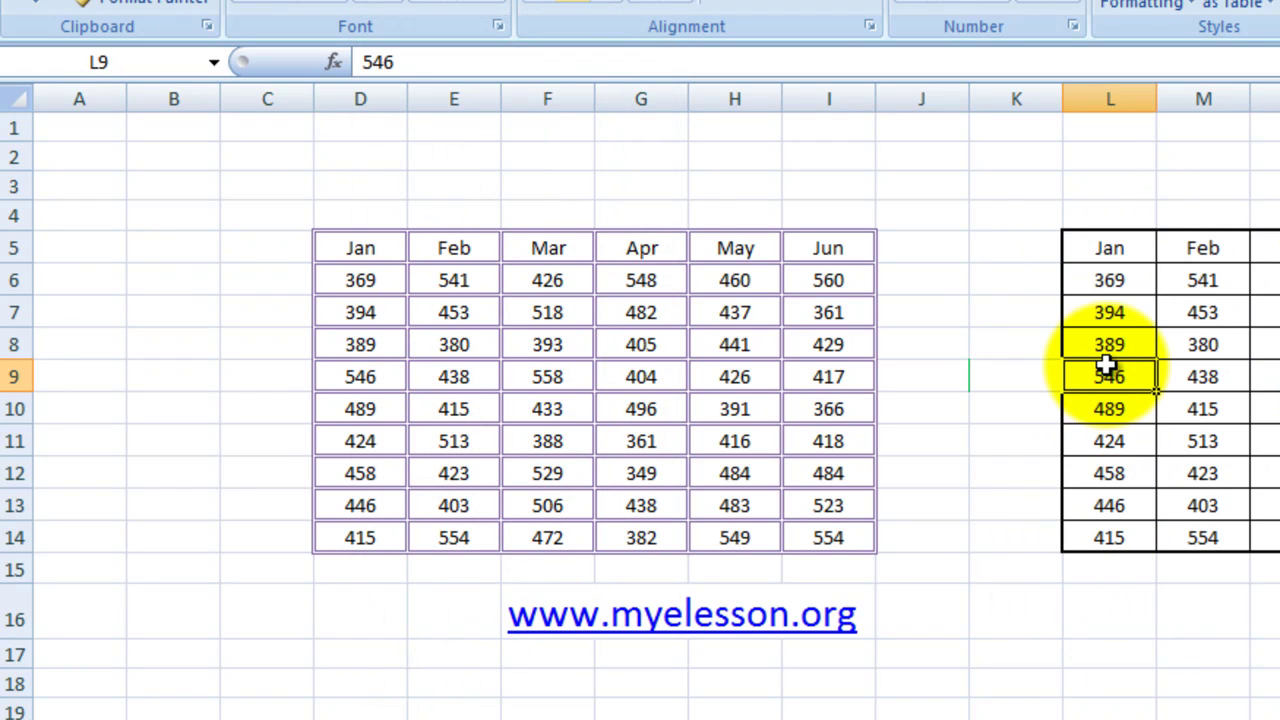
pyautogui.hotkey('ctrl', 'a')
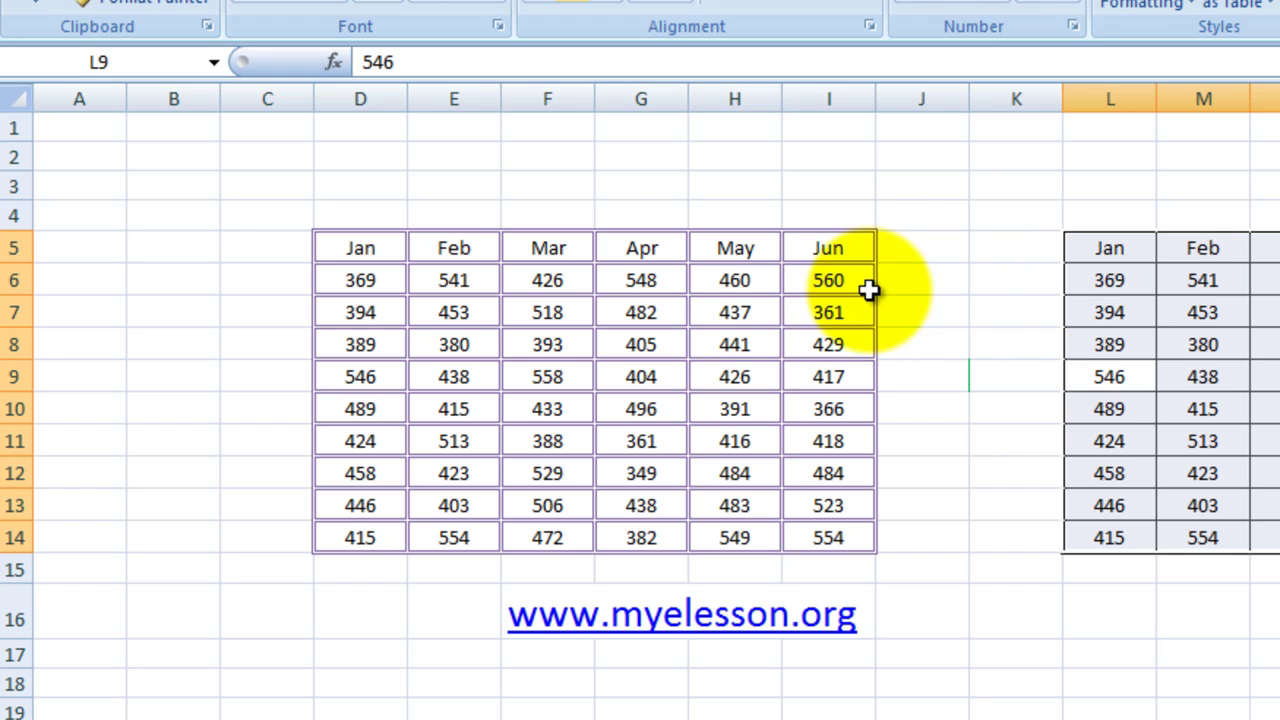
pyautogui.click(408, 10)
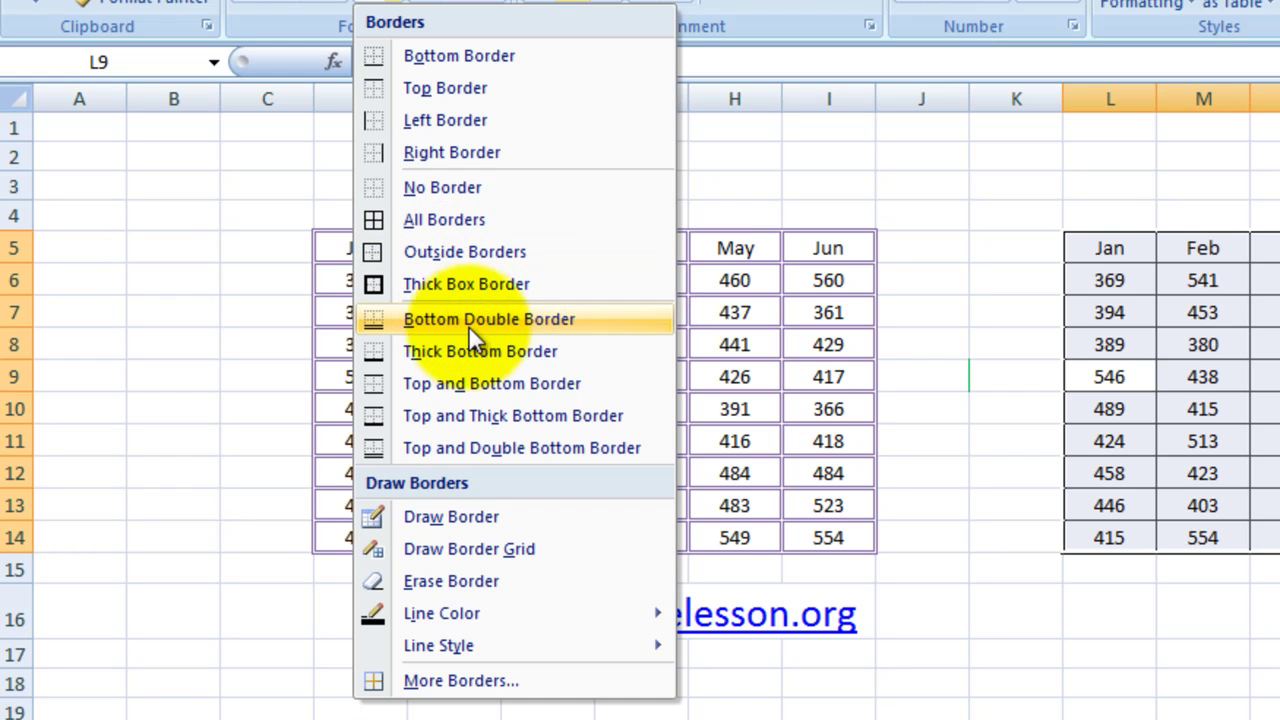
pyautogui.click(492, 327)
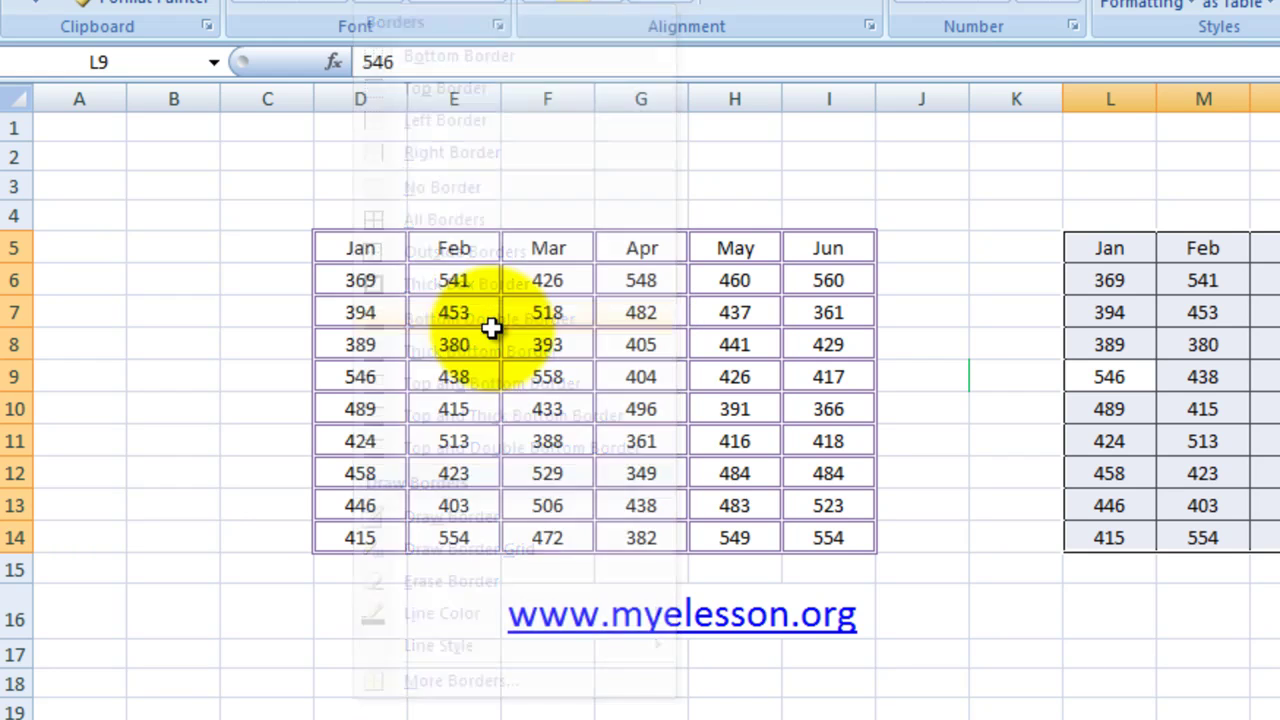
pyautogui.click(1138, 648)
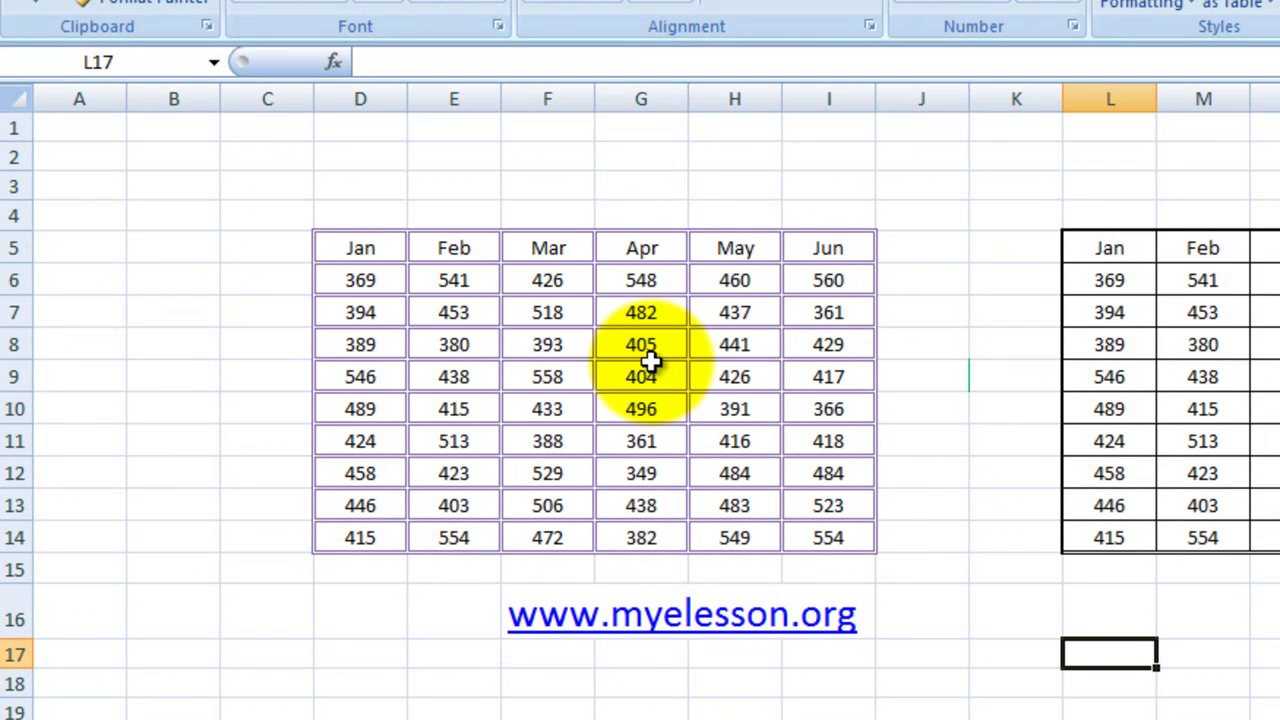
# Step: Apply Top and Thick Bottom Border to the whole right-hand table
pyautogui.click(1275, 248)
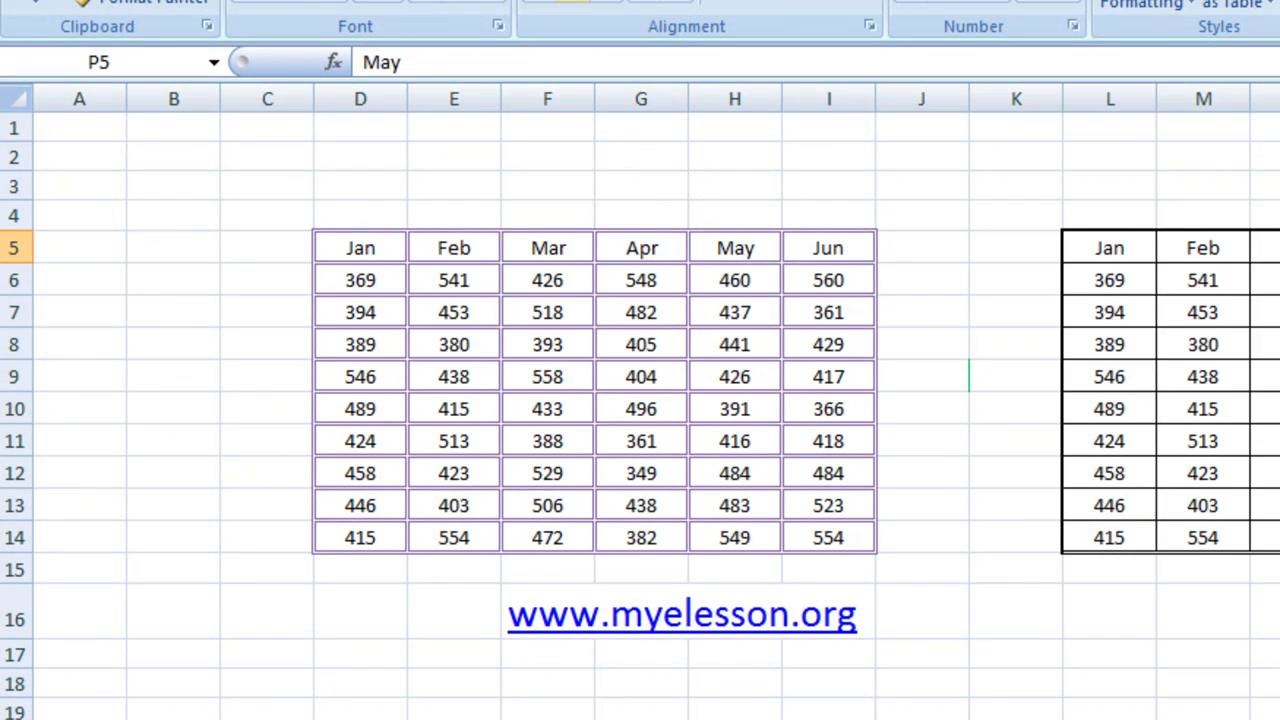
pyautogui.hotkey('ctrl', 'a')
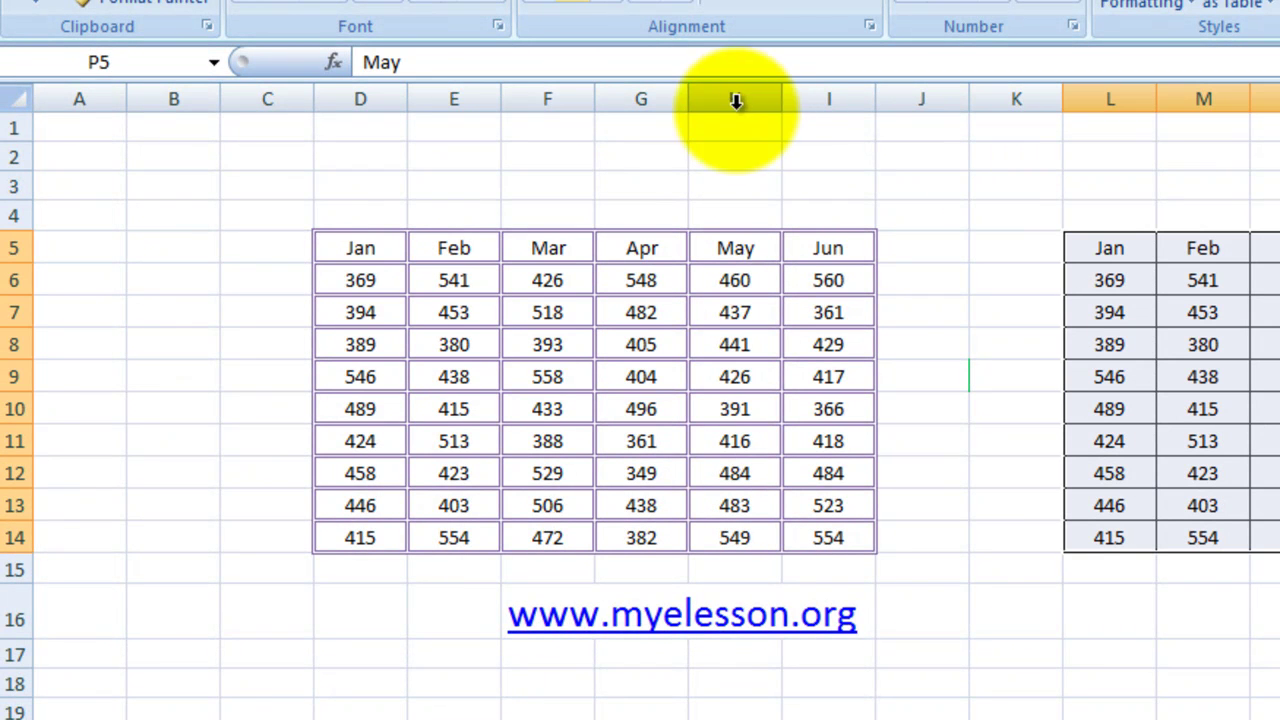
pyautogui.click(406, 6)
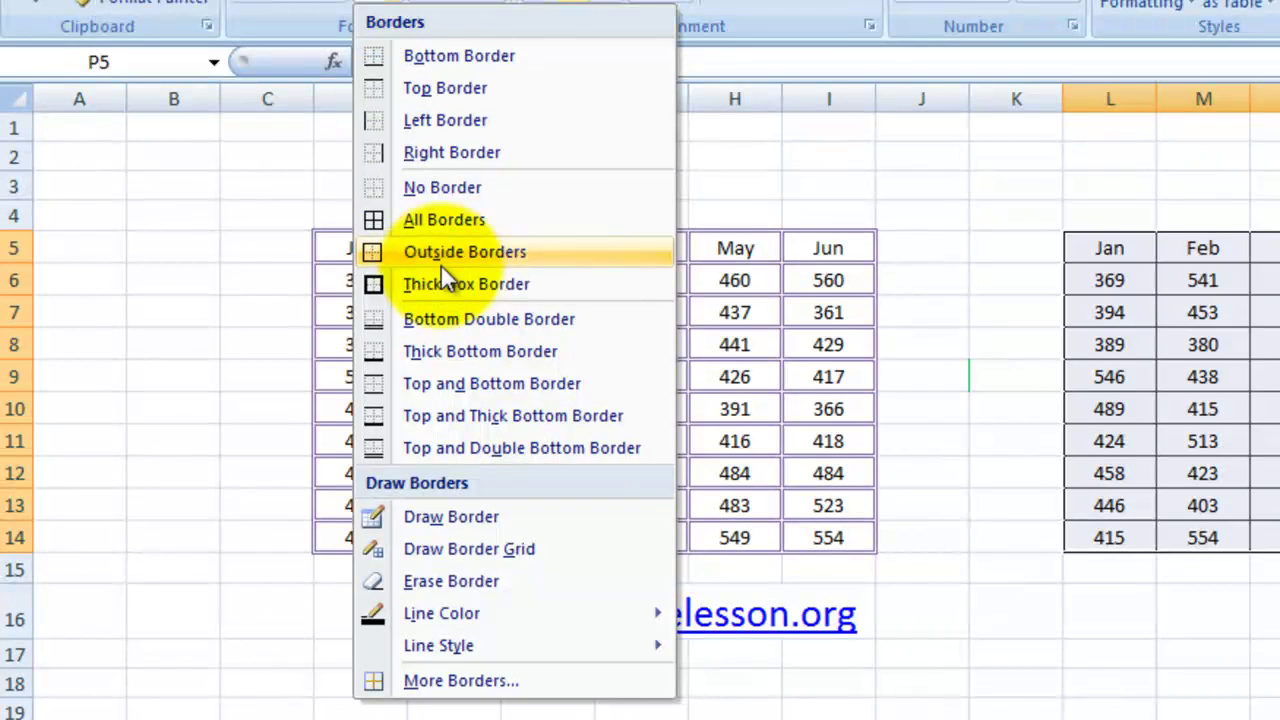
pyautogui.click(420, 422)
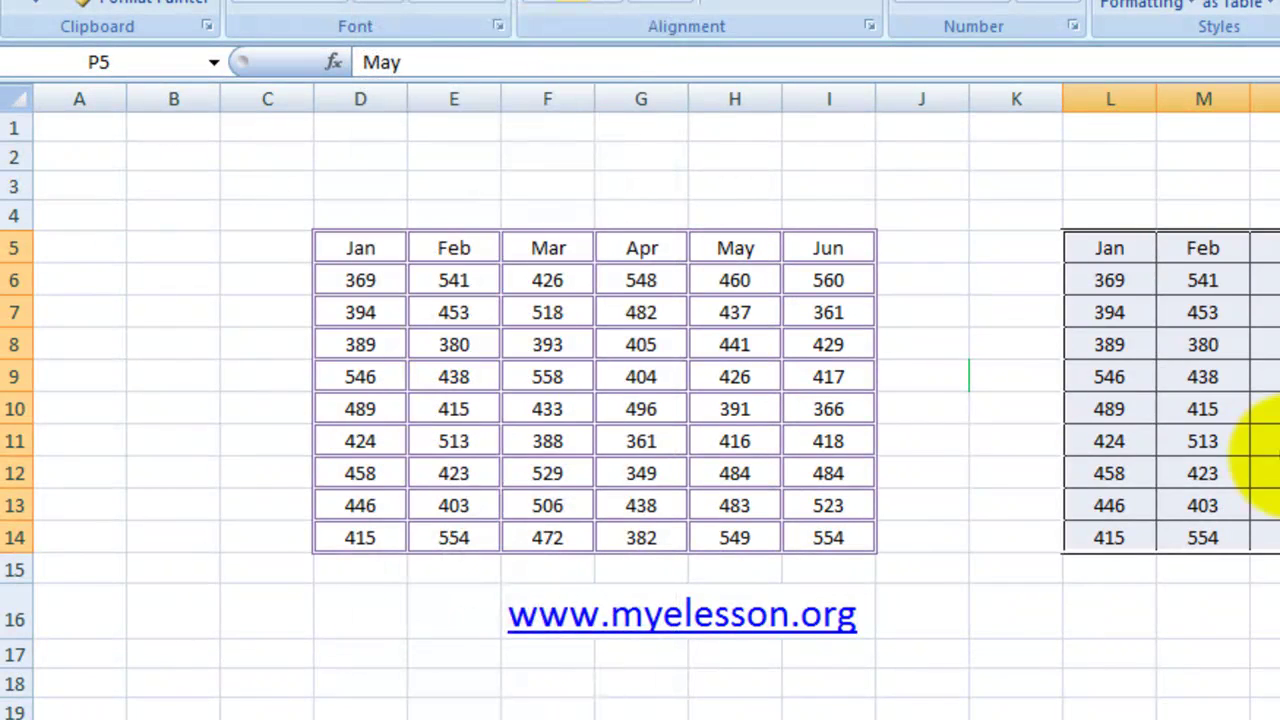
pyautogui.click(1265, 612)
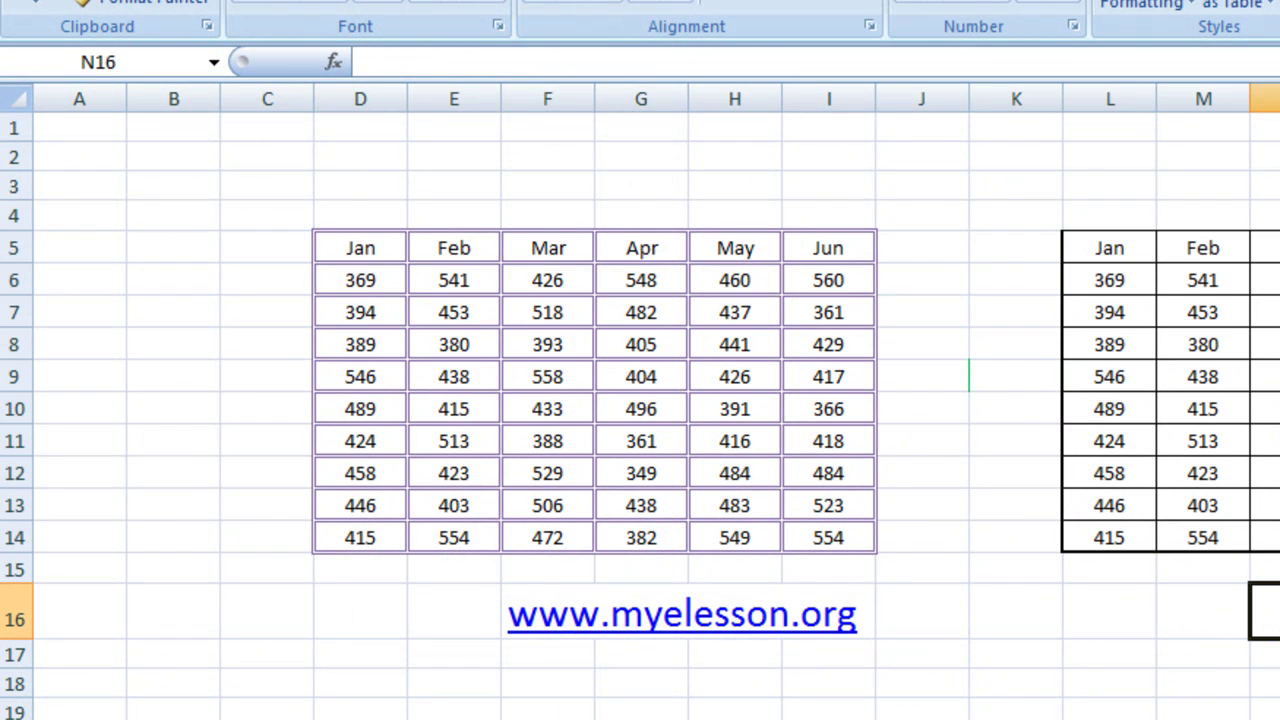
# Step: Reselect the whole table from M11 and dismiss the border list without choosing a style
pyautogui.click(1279, 248)
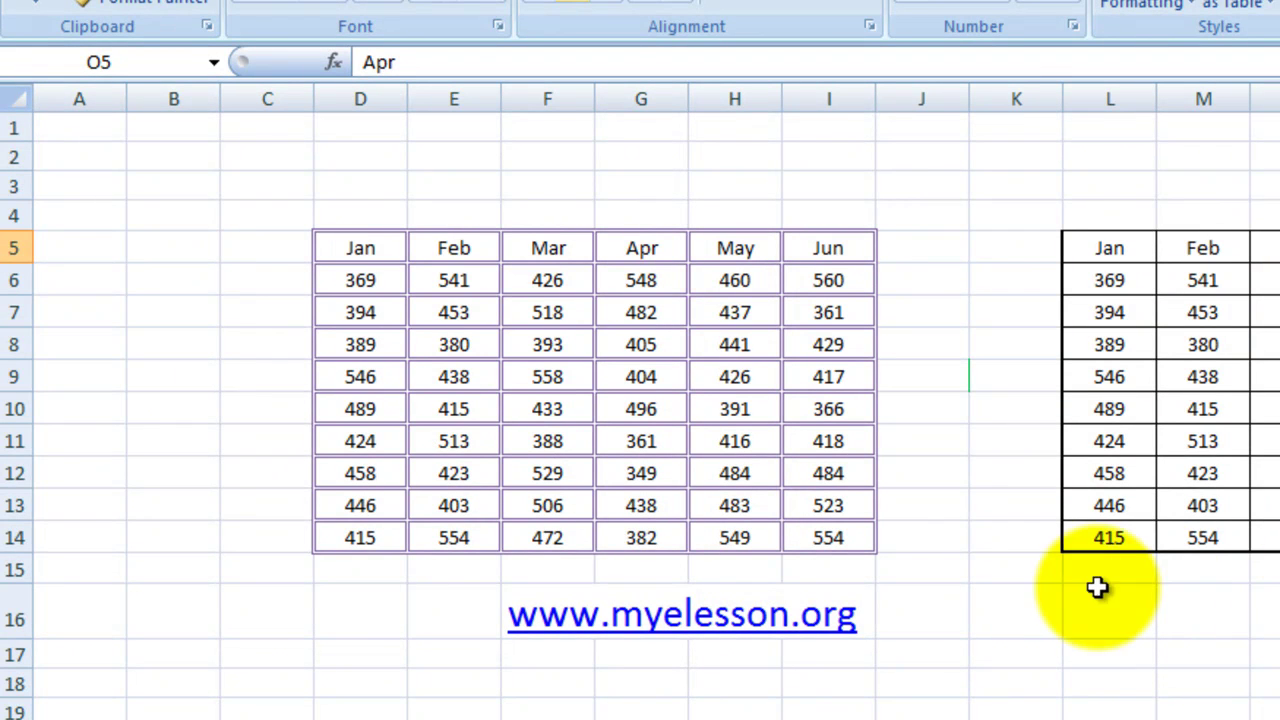
pyautogui.click(1173, 441)
pyautogui.hotkey('ctrl', 'a')
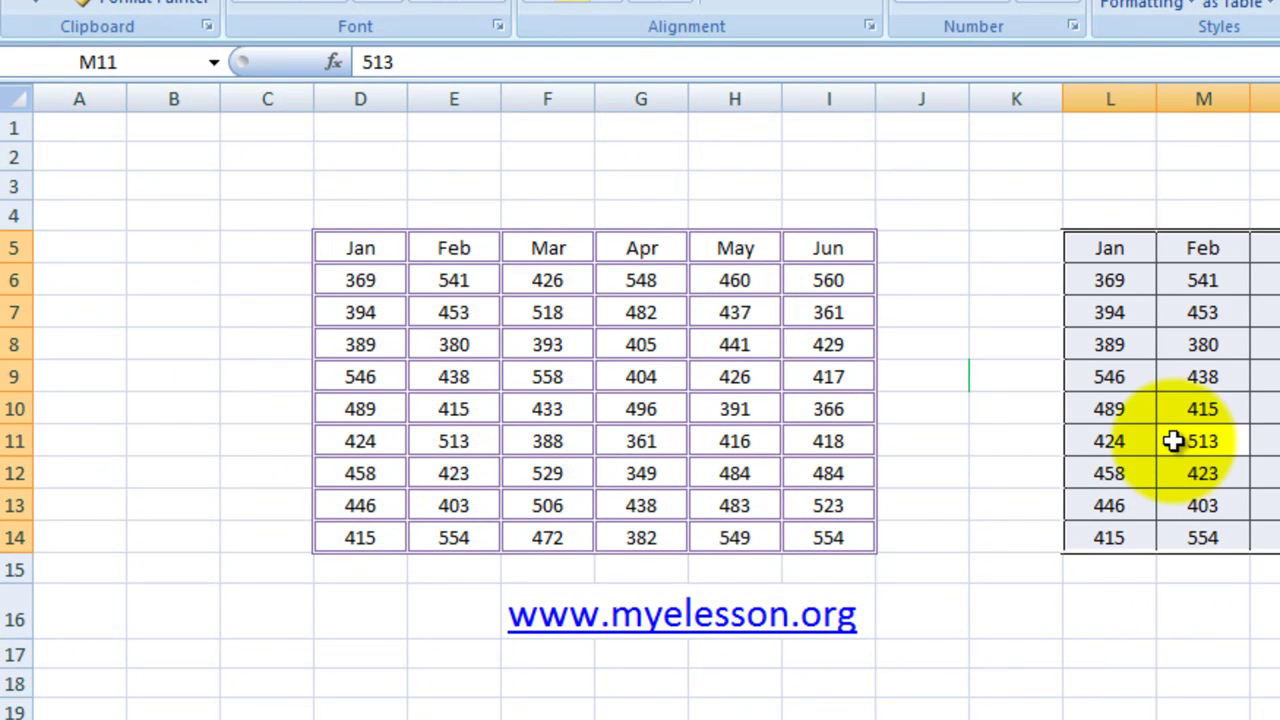
pyautogui.click(403, 3)
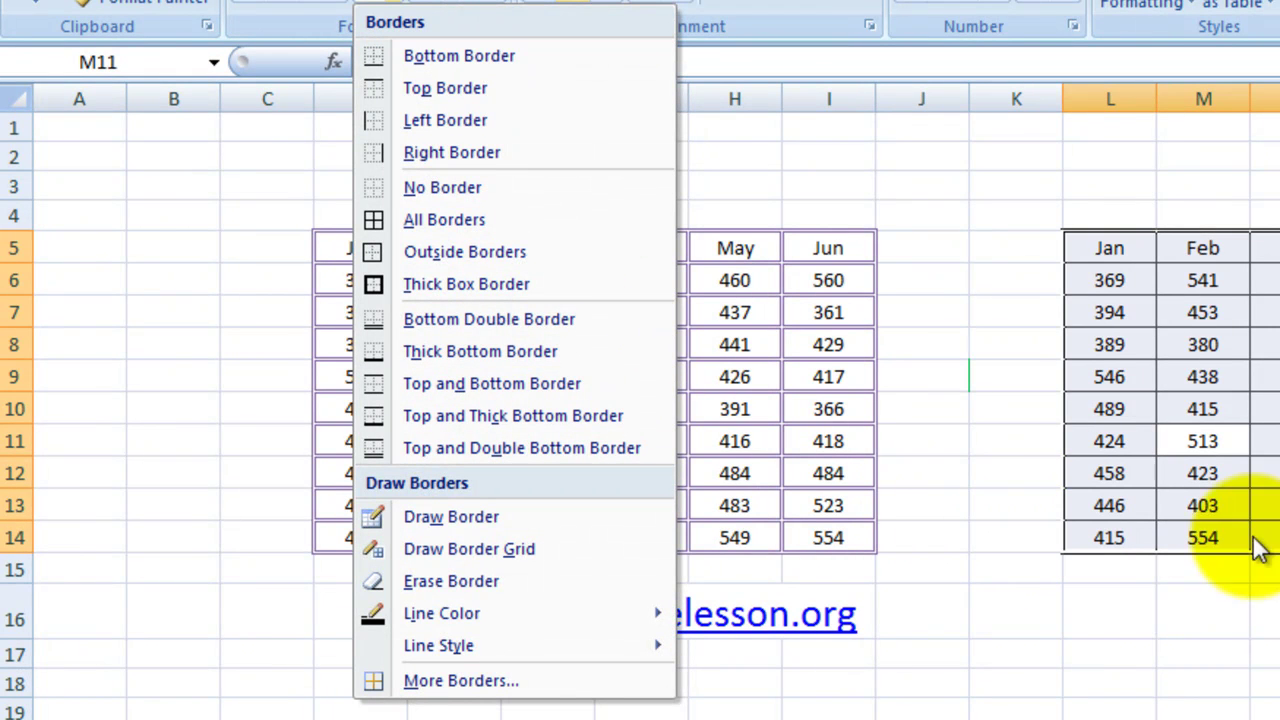
pyautogui.press('Escape')
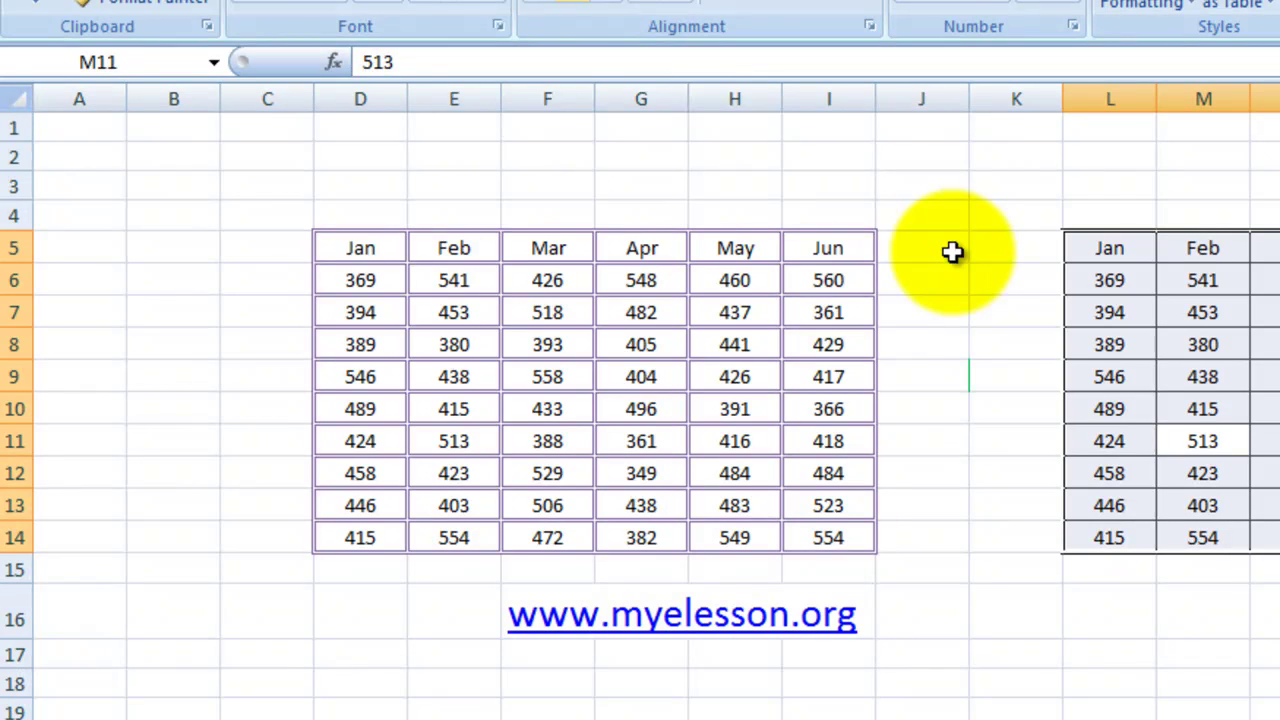
# Step: Use Erase Border to remove the left border beside L8 and L9, then select the table
pyautogui.click(400, 4)
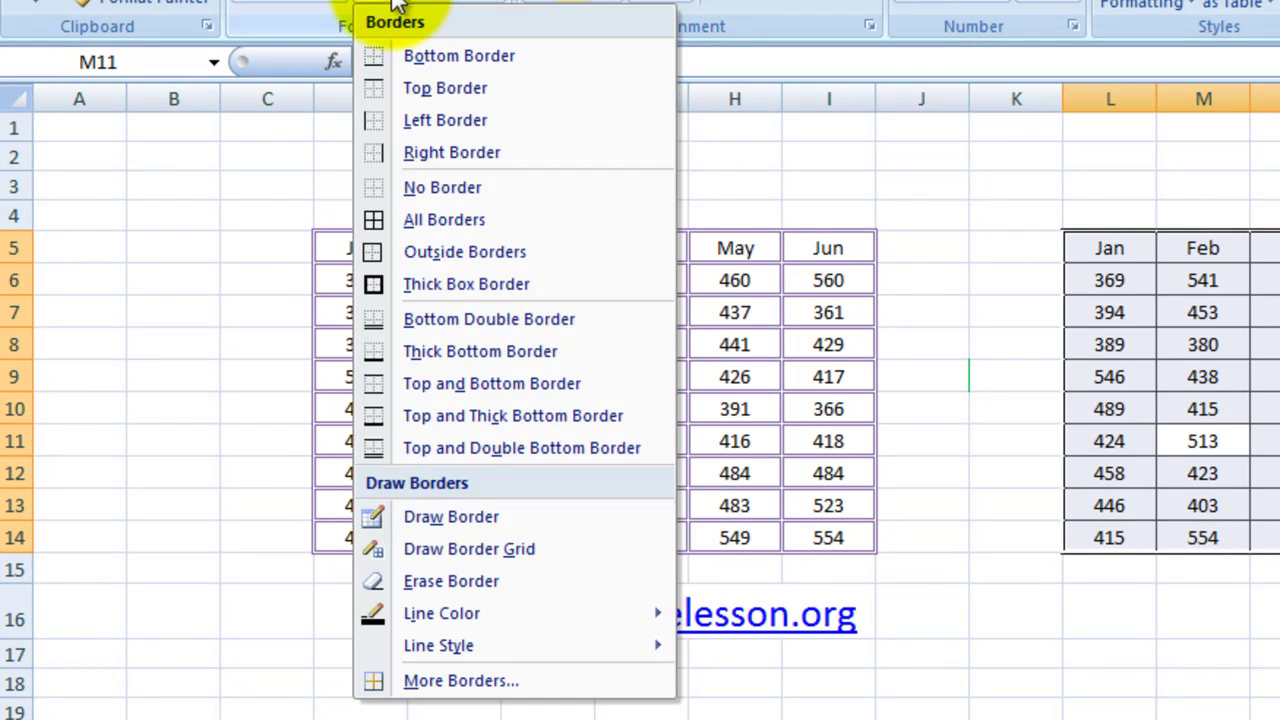
pyautogui.click(458, 586)
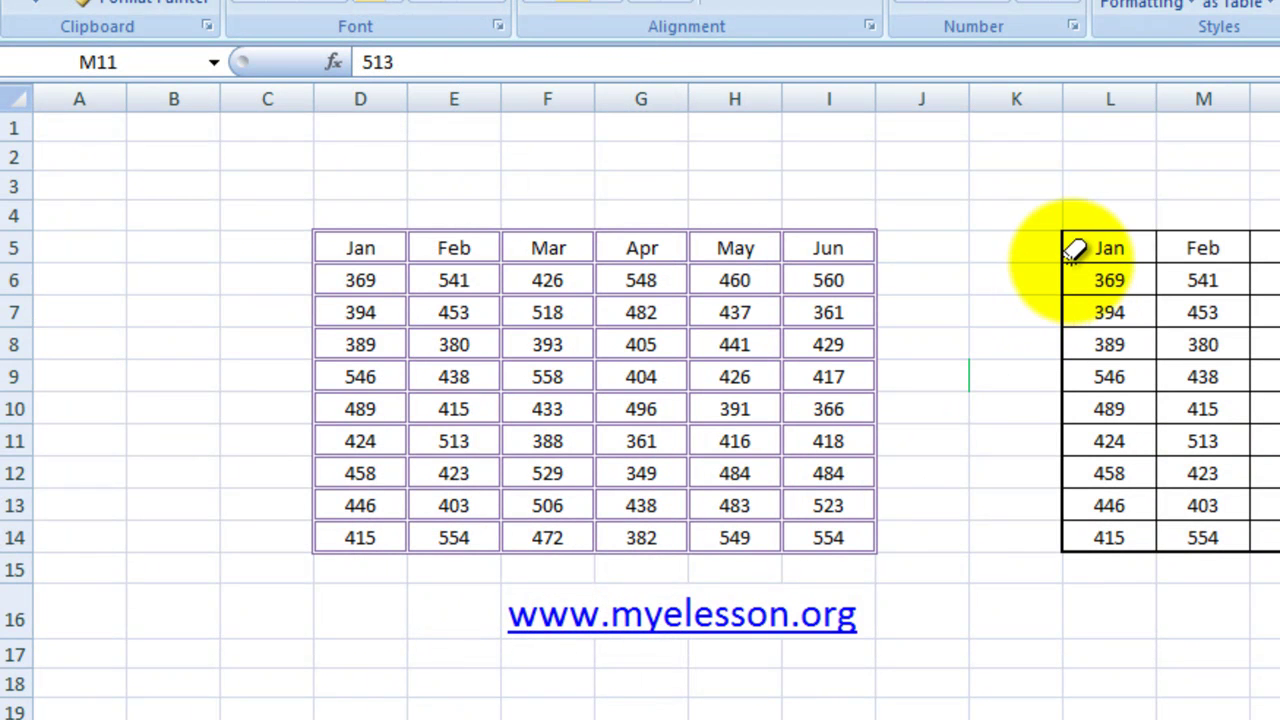
pyautogui.click(1068, 328)
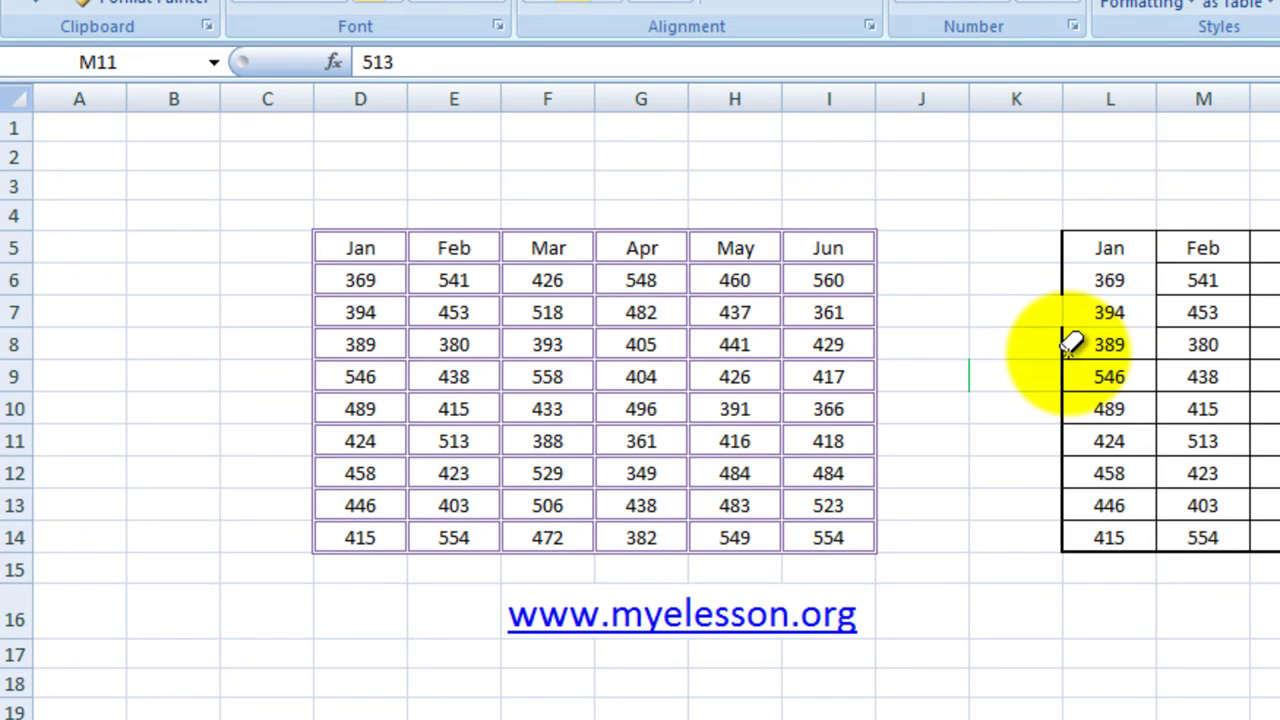
pyautogui.click(1063, 380)
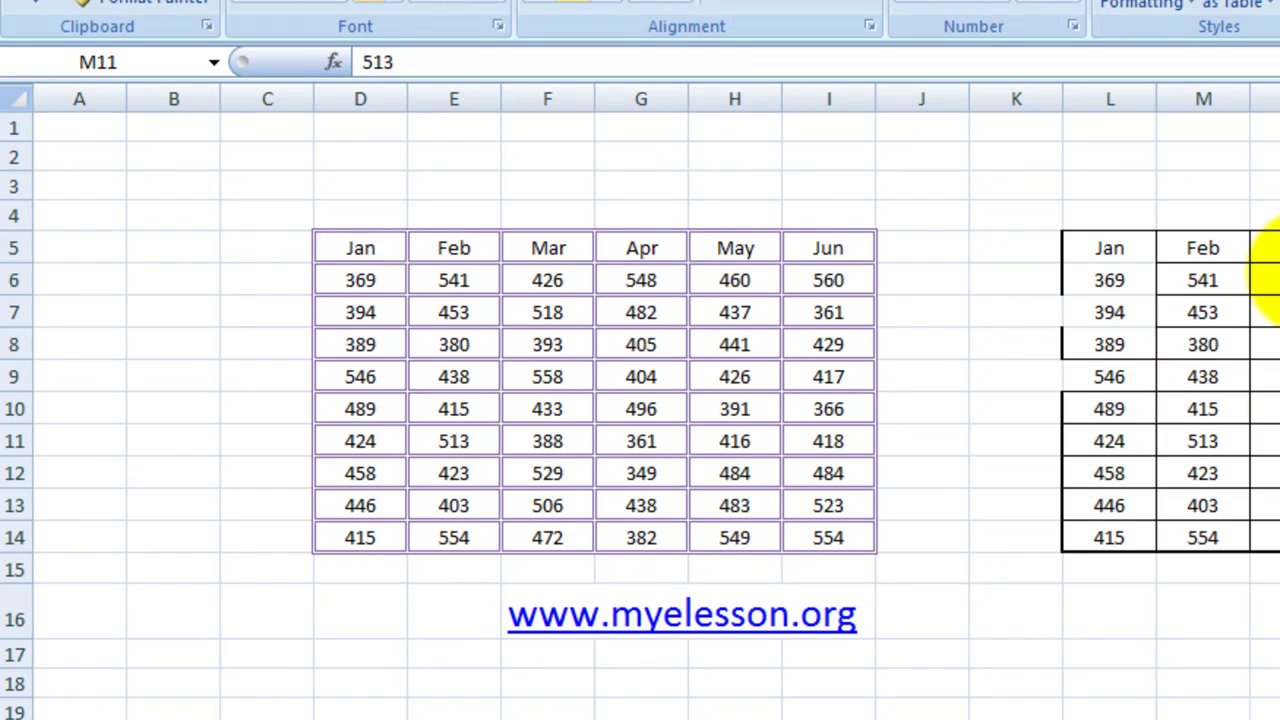
pyautogui.hotkey('ctrl', 'a')
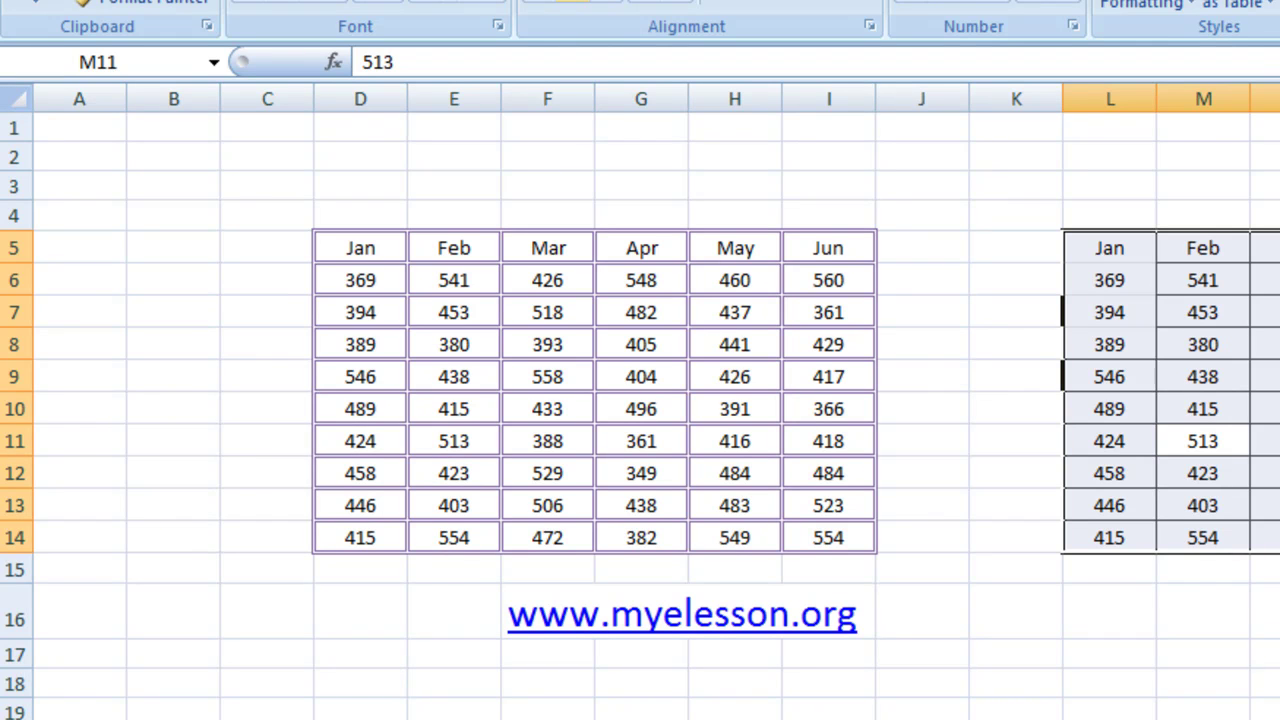
# Step: Undo the cleared formatting, then reselect the whole right-hand table starting from L6
pyautogui.hotkey('ctrl', 'z')
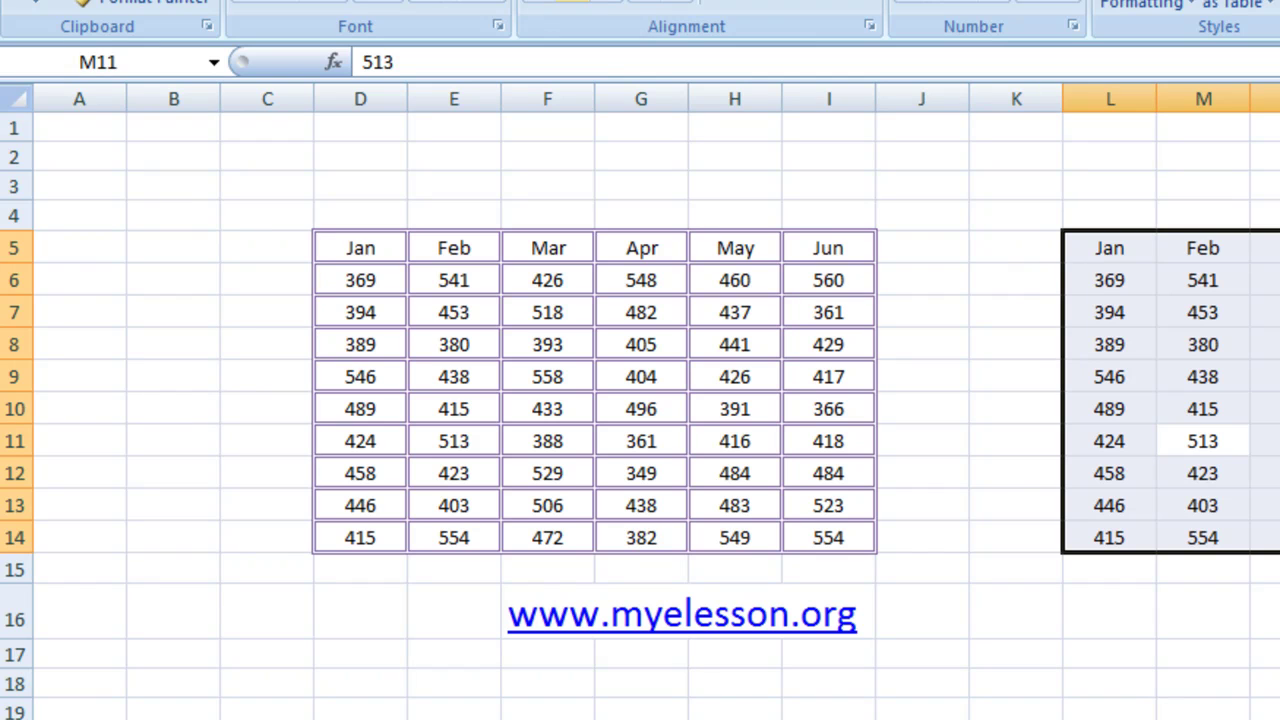
pyautogui.click(1265, 441)
pyautogui.click(1203, 441)
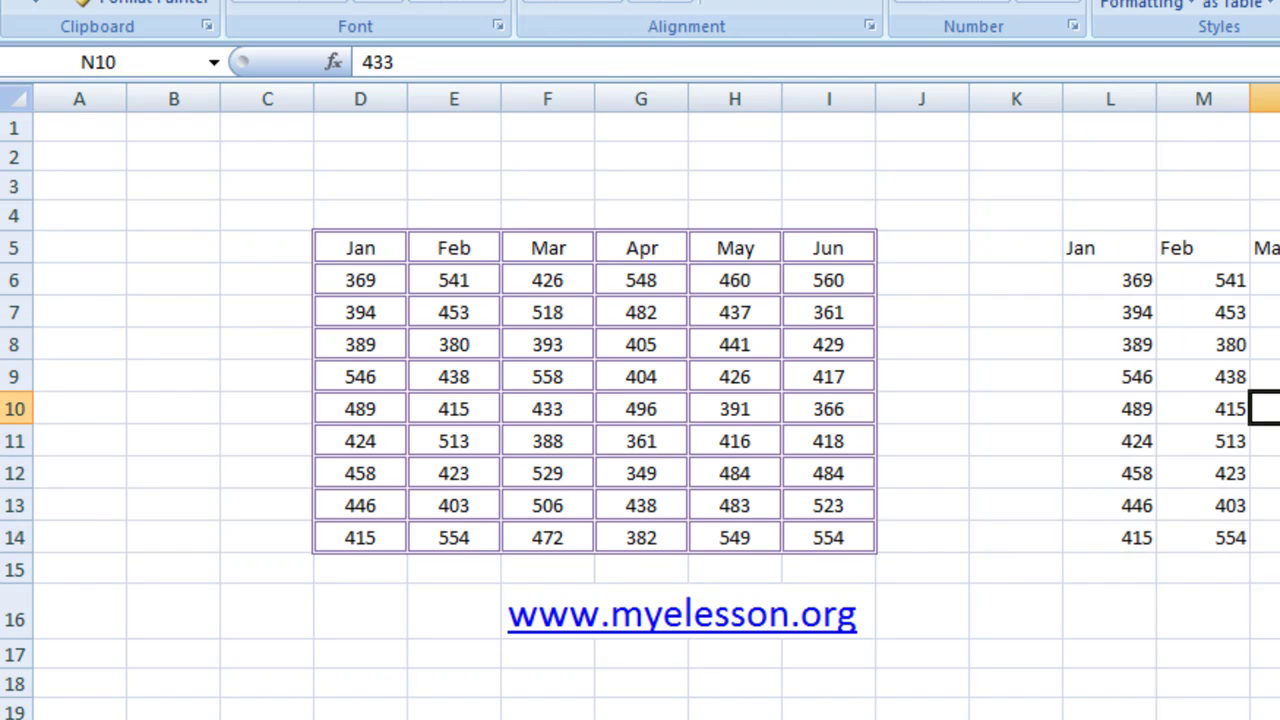
pyautogui.click(1265, 408)
pyautogui.click(1265, 376)
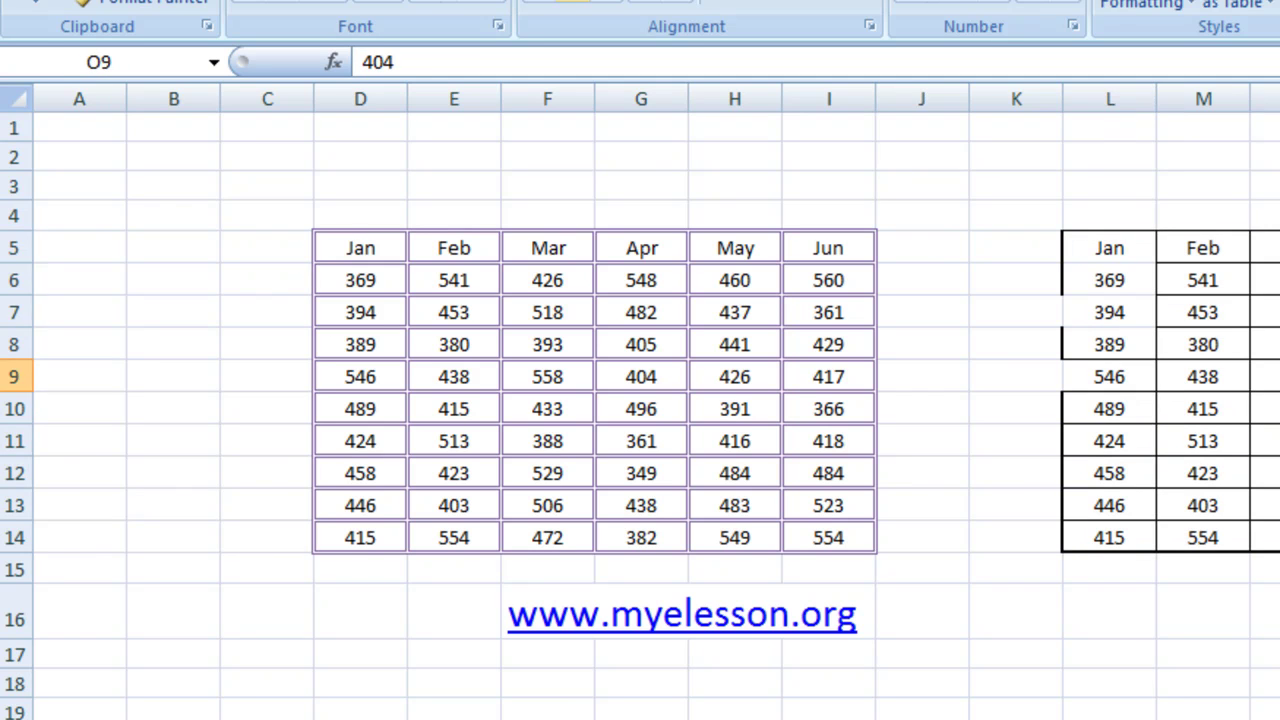
pyautogui.click(1203, 280)
pyautogui.click(1109, 280)
pyautogui.hotkey('ctrl', 'a')
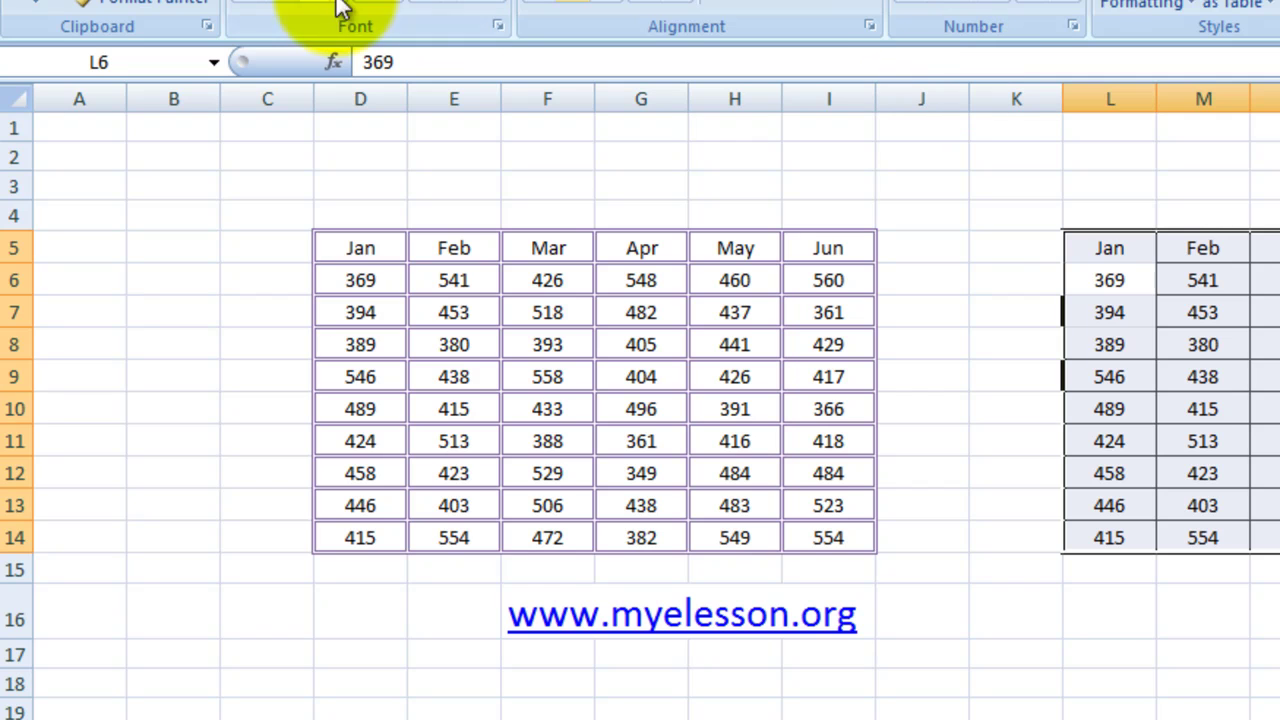
# Step: Apply No Border to the selected right-hand table, then click an empty cell to deselect
pyautogui.click(398, 6)
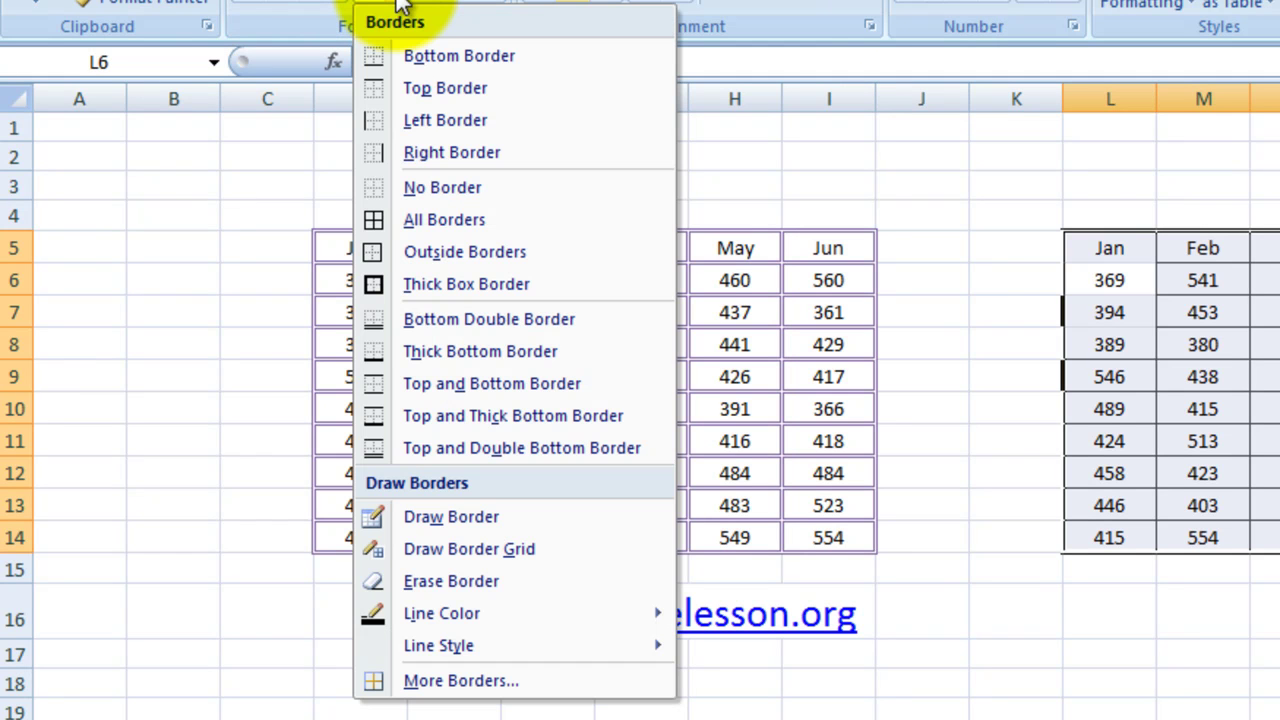
pyautogui.click(427, 184)
pyautogui.click(946, 191)
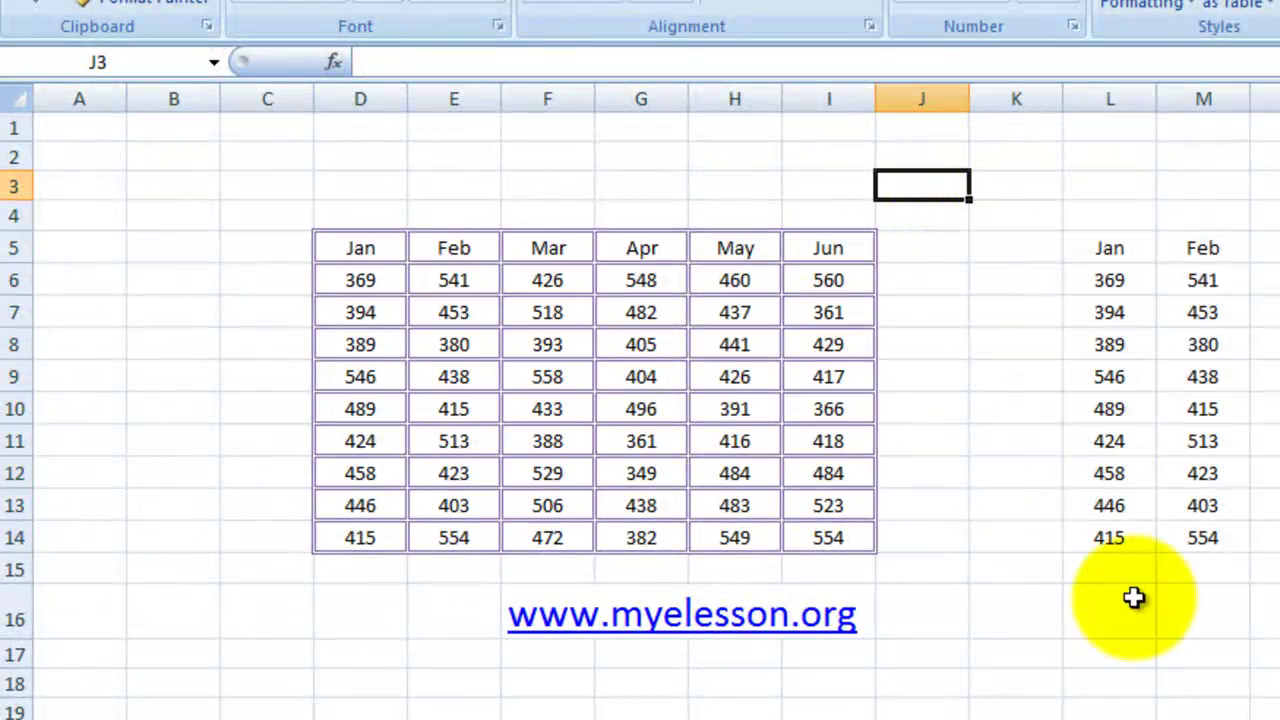
pyautogui.click(1257, 614)
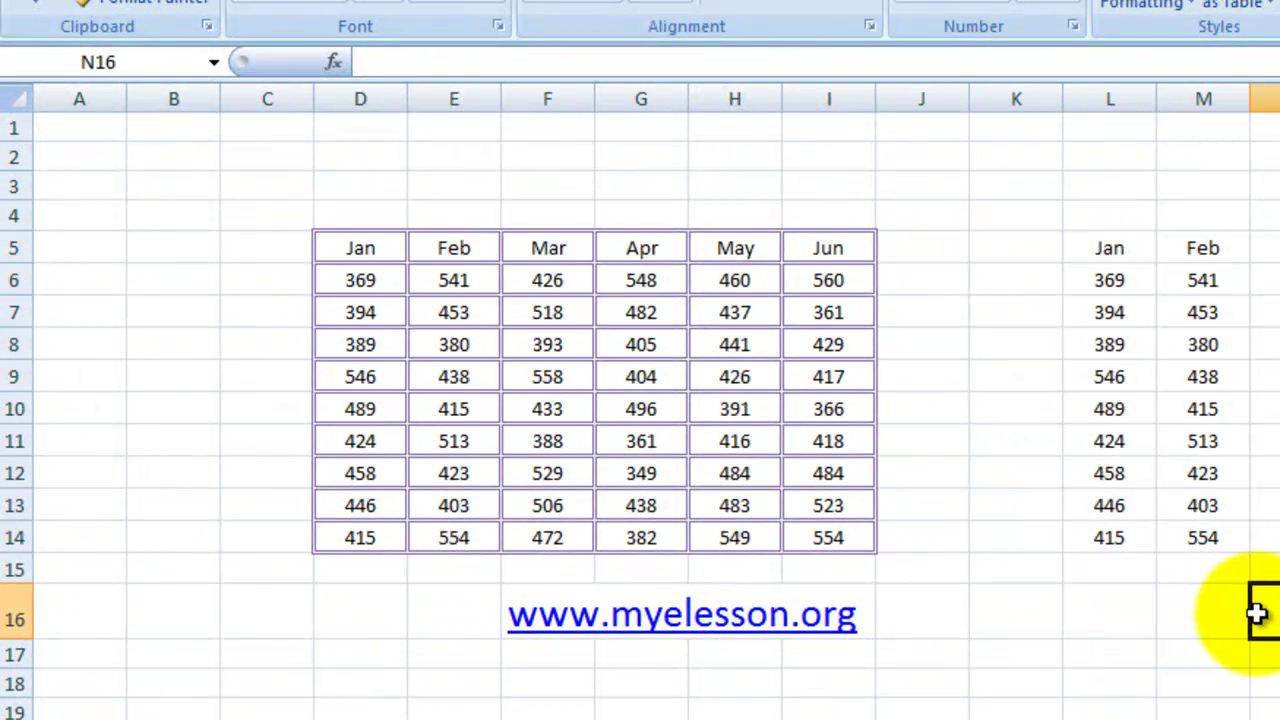